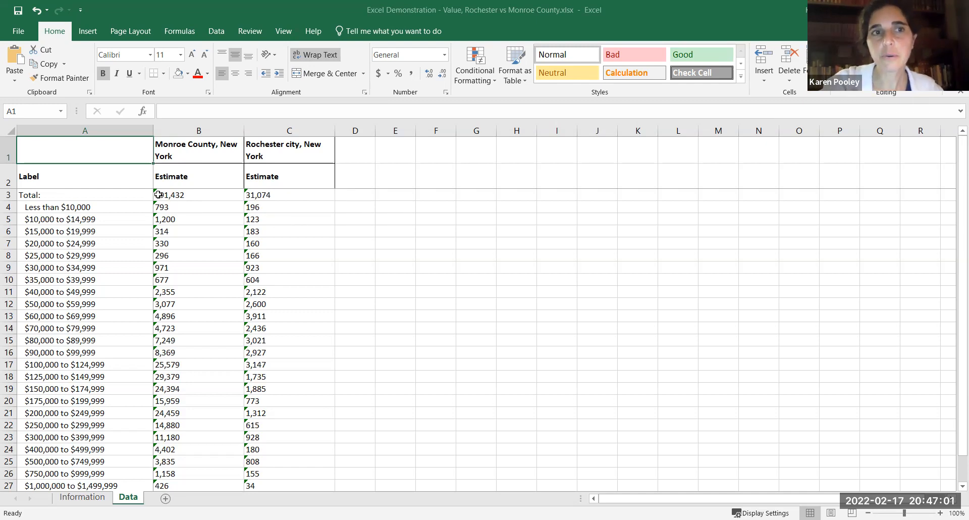
{"action": "left_click", "coordinate": [208, 194]}
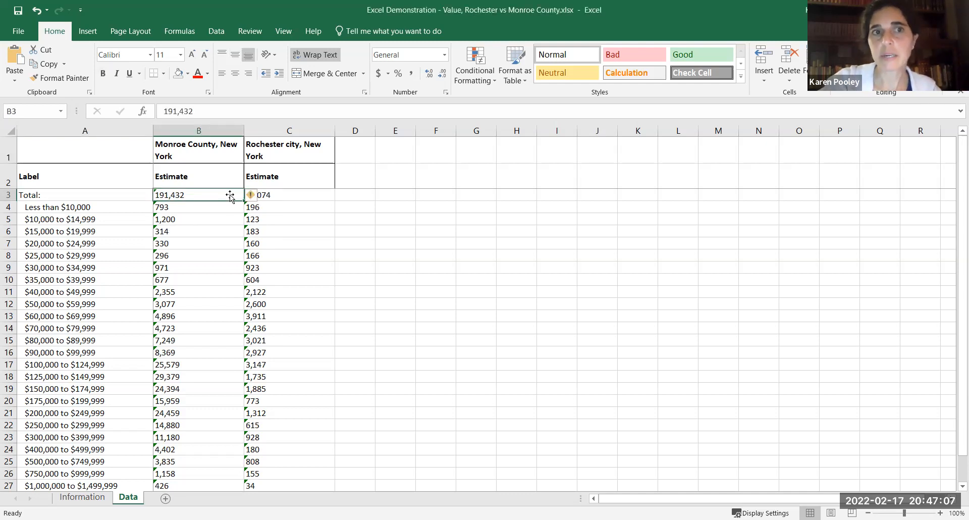
{"action": "mouse_move", "coordinate": [254, 200]}
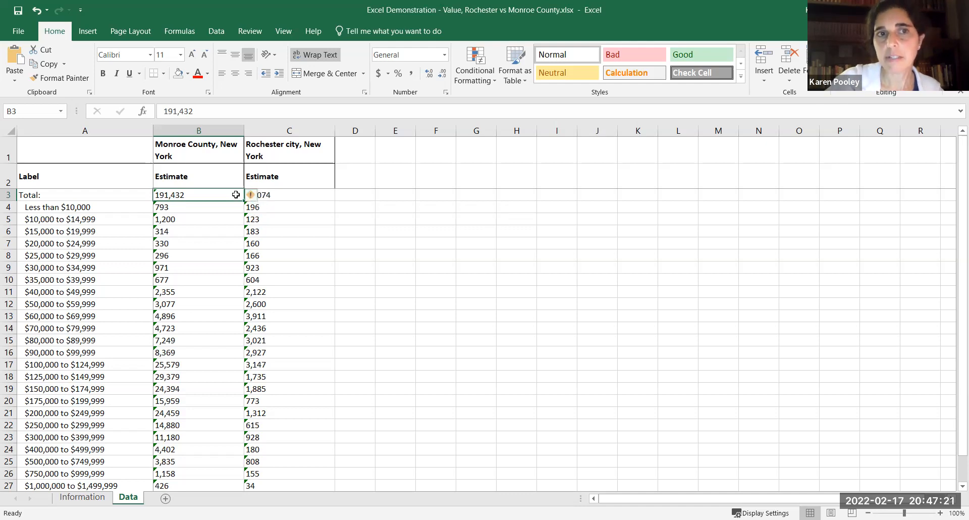
{"action": "left_click", "coordinate": [265, 197]}
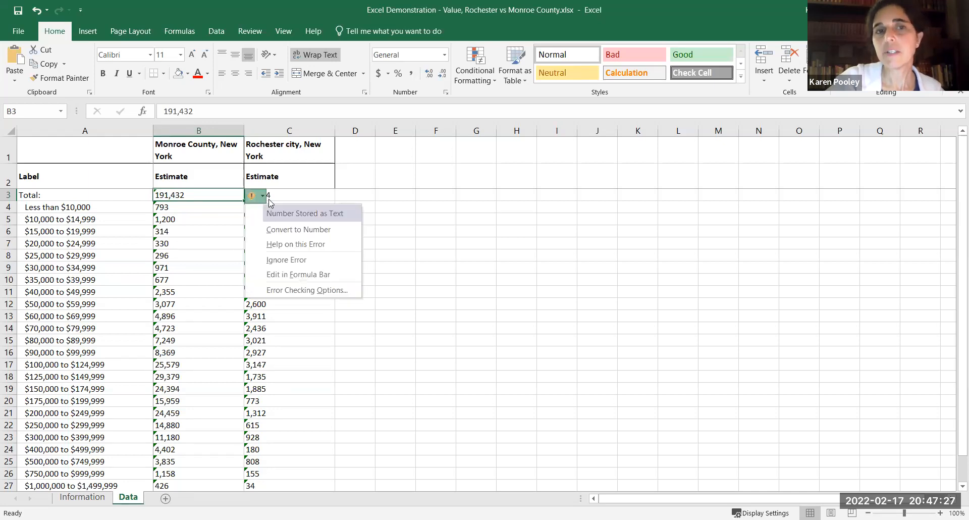
{"action": "left_click", "coordinate": [281, 230]}
{"action": "left_click", "coordinate": [407, 206]}
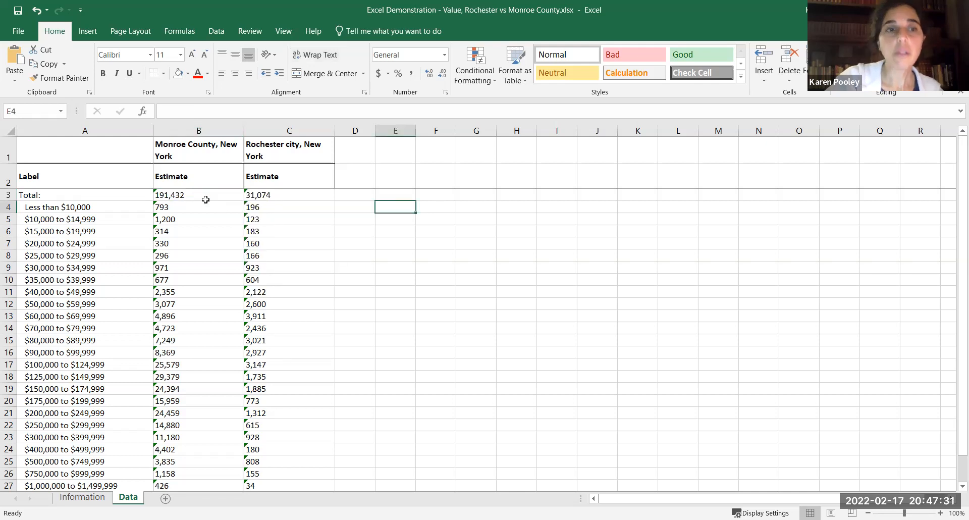
Convert the text-stored estimates for Monroe County and Rochester in B3:C29 to numbers.
{"action": "left_click_drag", "start_coordinate": [207, 197], "coordinate": [292, 449]}
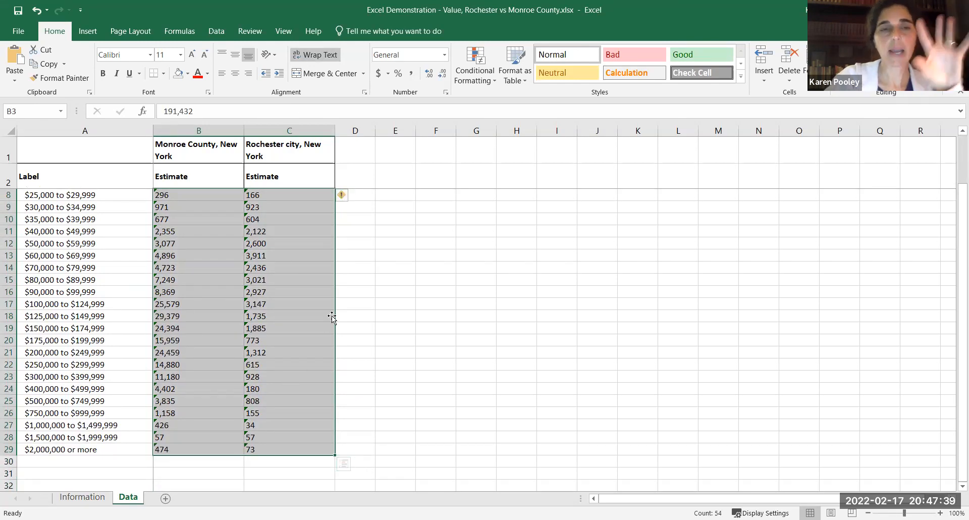
{"action": "left_click", "coordinate": [353, 202]}
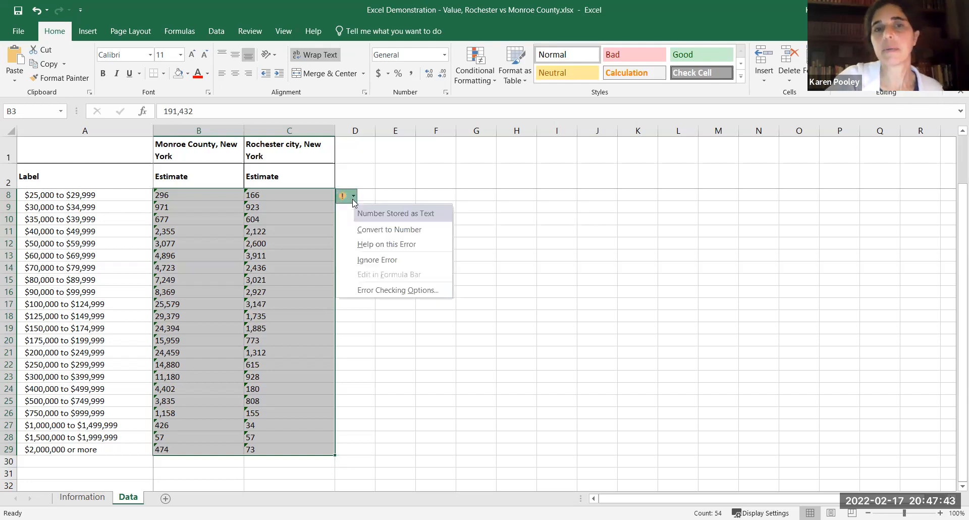
{"action": "left_click", "coordinate": [371, 228]}
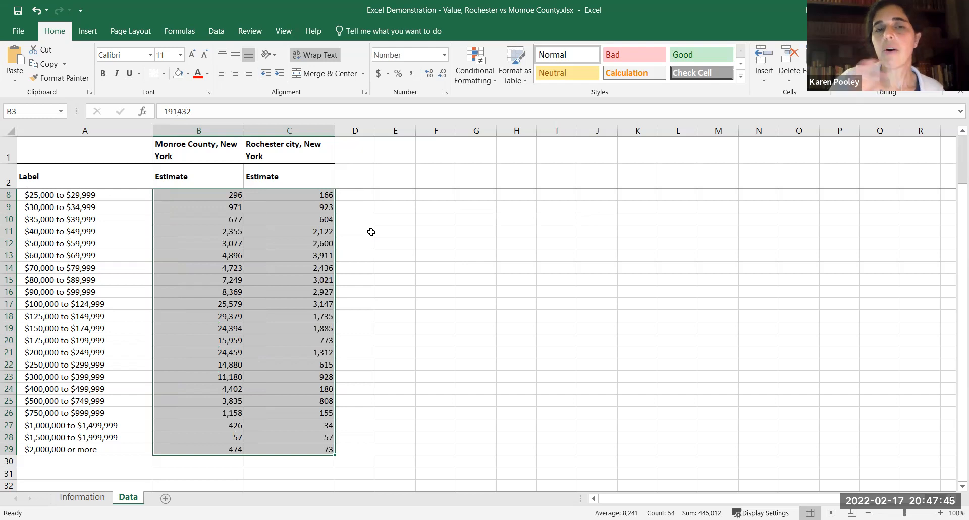
{"action": "left_click", "coordinate": [396, 257]}
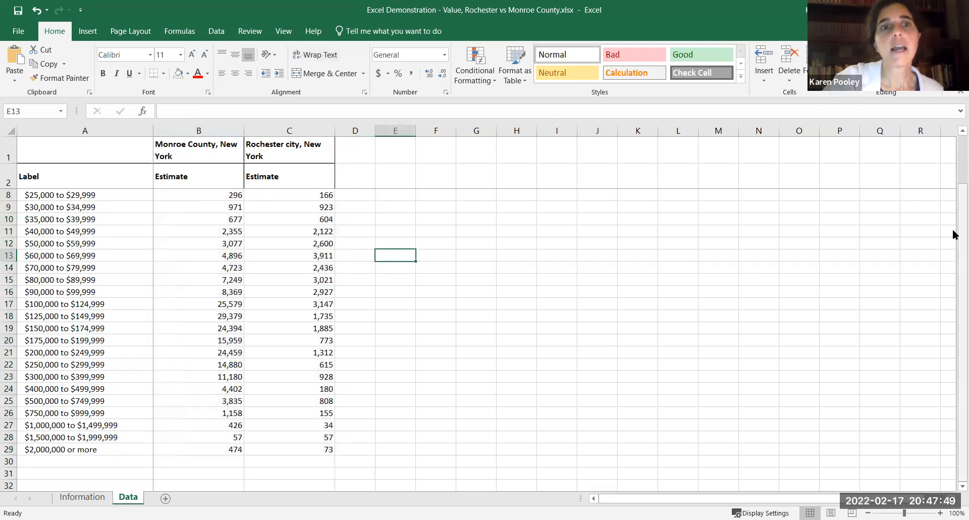
{"action": "scroll", "coordinate": [954, 202], "scroll_direction": "up", "scroll_amount": 2}
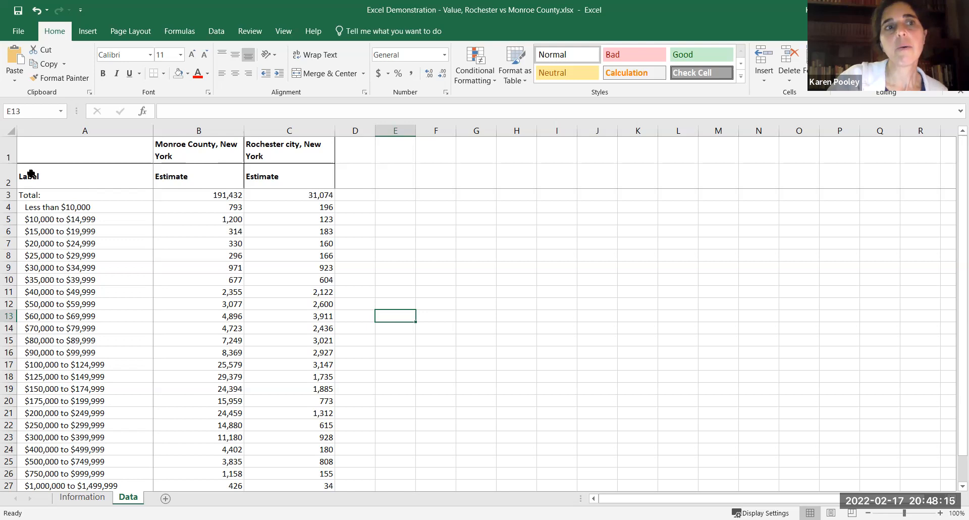
Delete row 2, which holds the Label and Estimate subheadings.
{"action": "left_click", "coordinate": [7, 180]}
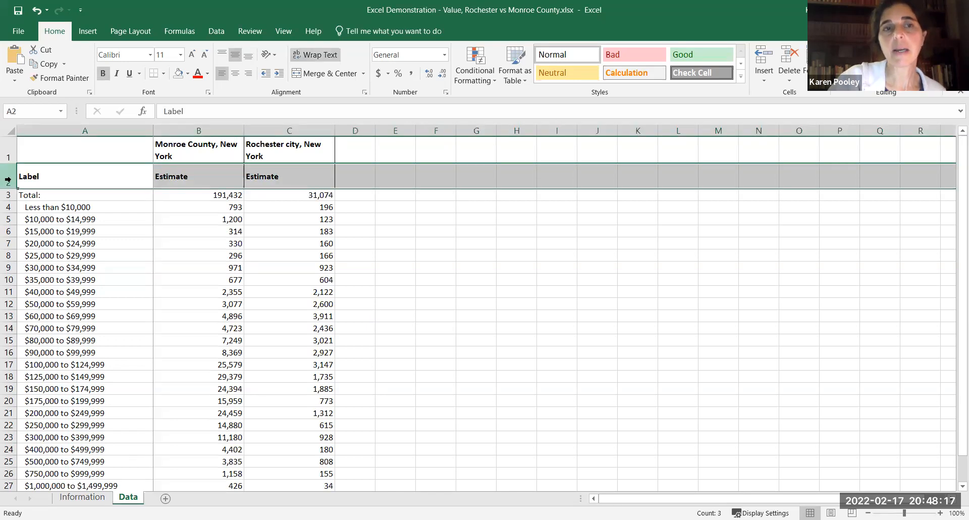
{"action": "right_click", "coordinate": [2, 183]}
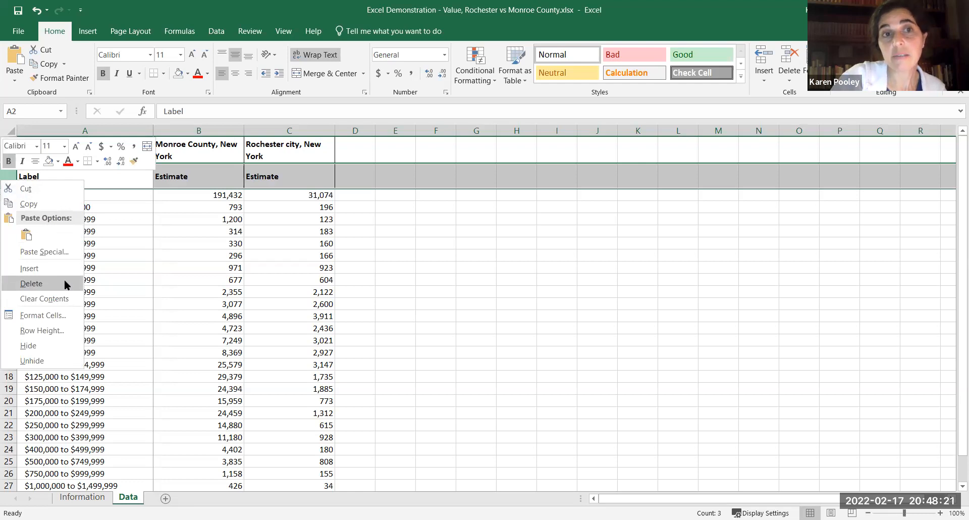
{"action": "left_click", "coordinate": [32, 283]}
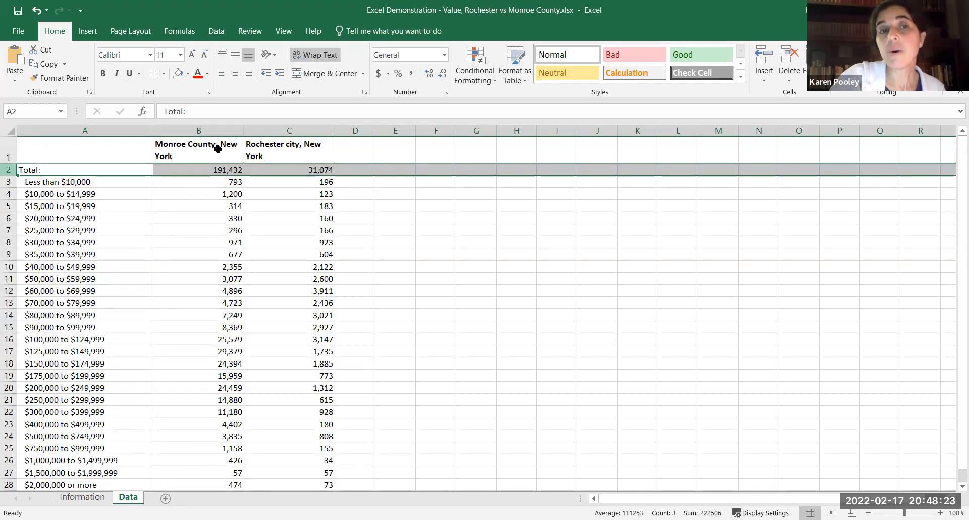
Shorten the column headings to "Monroe County" in B1 and "Rochester" in C1.
{"action": "left_click", "coordinate": [218, 149]}
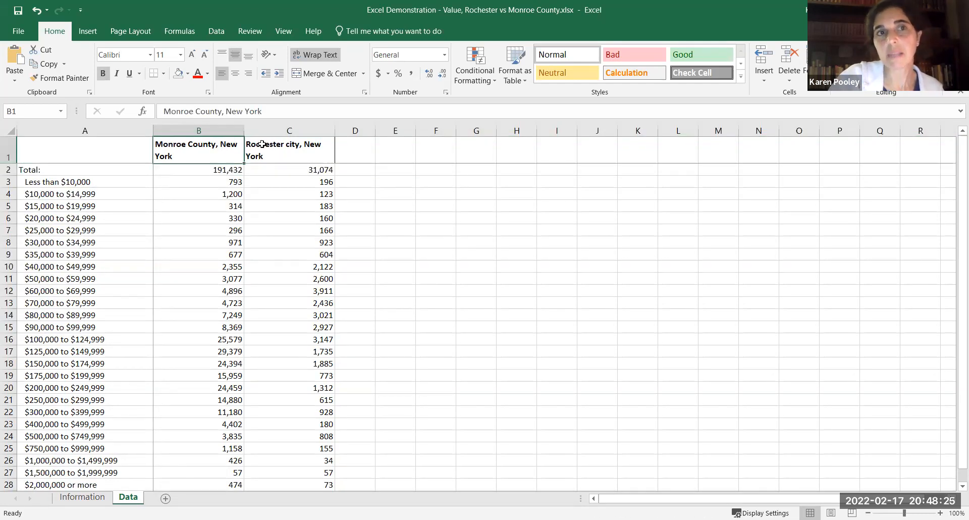
{"action": "left_click", "coordinate": [222, 111]}
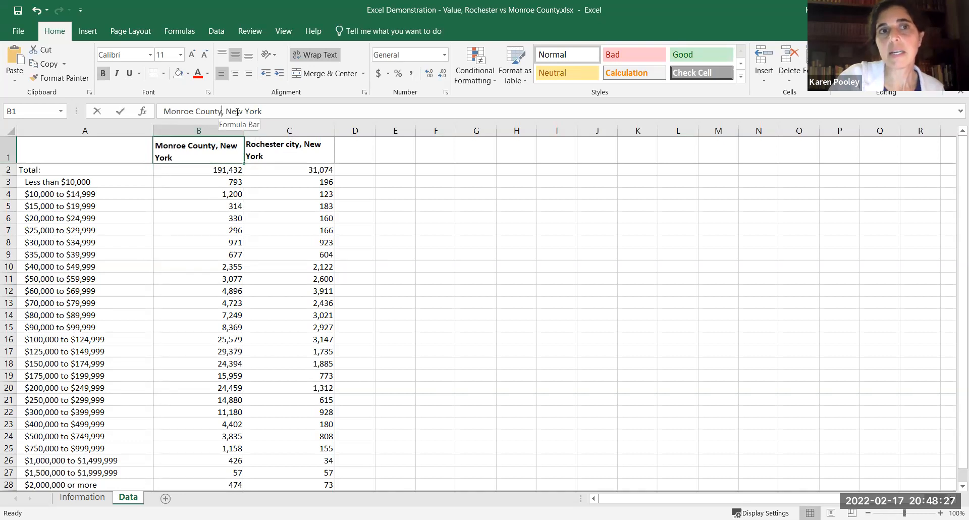
{"action": "left_click_drag", "start_coordinate": [237, 112], "coordinate": [276, 108]}
{"action": "key", "text": "BackSpace"}
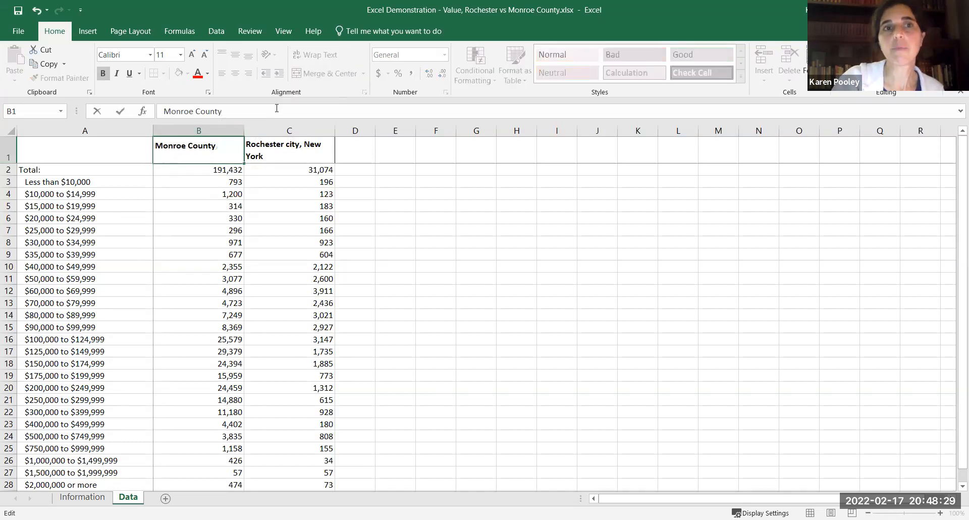
{"action": "key", "text": "Return"}
{"action": "left_click", "coordinate": [298, 146]}
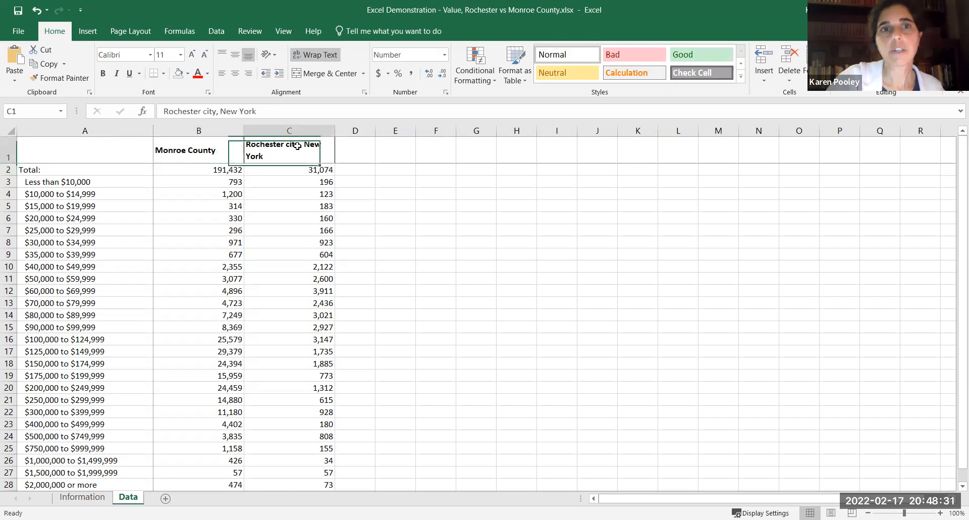
{"action": "left_click_drag", "start_coordinate": [201, 111], "coordinate": [269, 118]}
{"action": "key", "text": "BackSpace"}
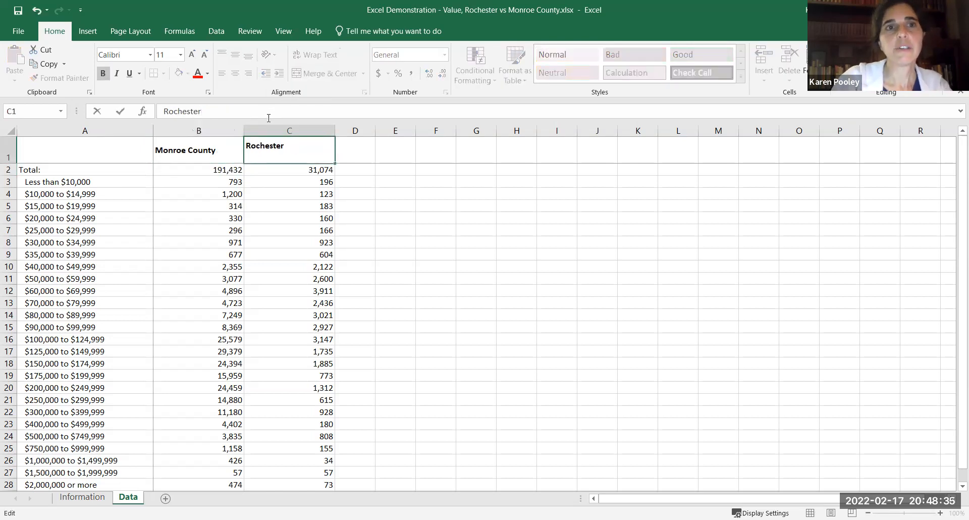
{"action": "key", "text": "Return"}
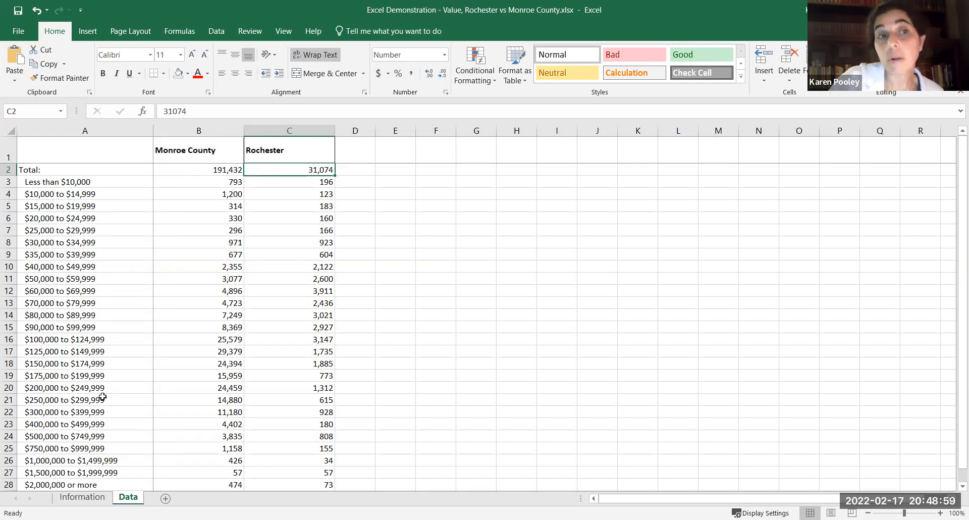
Insert eight blank rows between the Total row and the "Less than $10,000" row.
{"action": "left_click", "coordinate": [10, 182]}
{"action": "left_click_drag", "start_coordinate": [12, 232], "coordinate": [10, 266]}
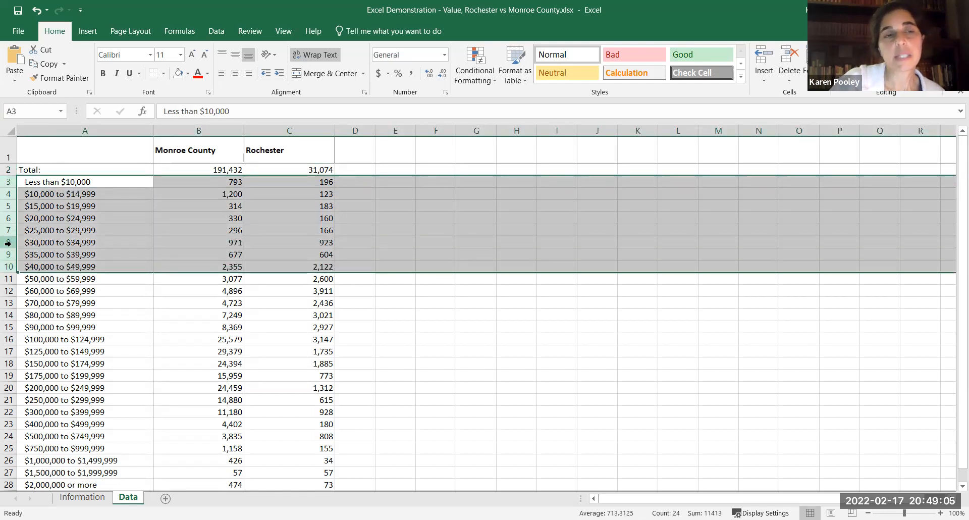
{"action": "right_click", "coordinate": [8, 243]}
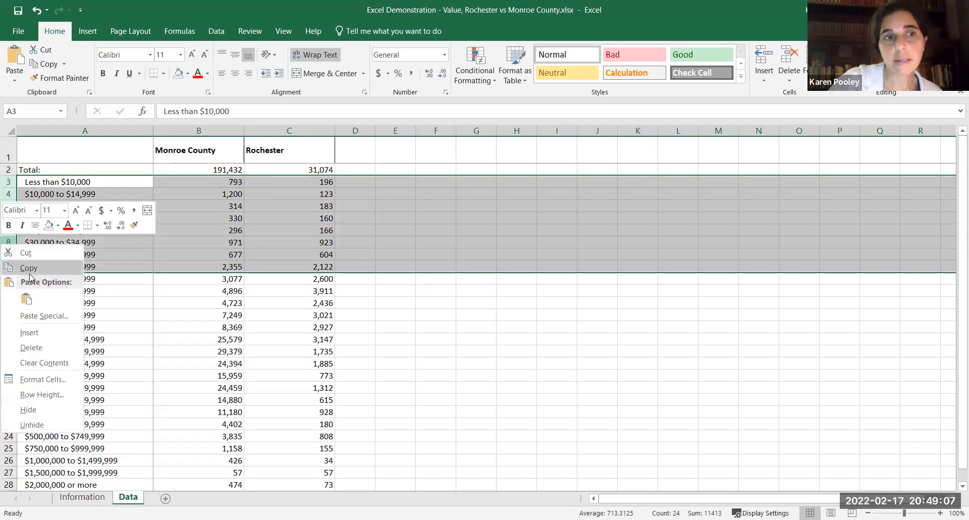
{"action": "left_click", "coordinate": [56, 337]}
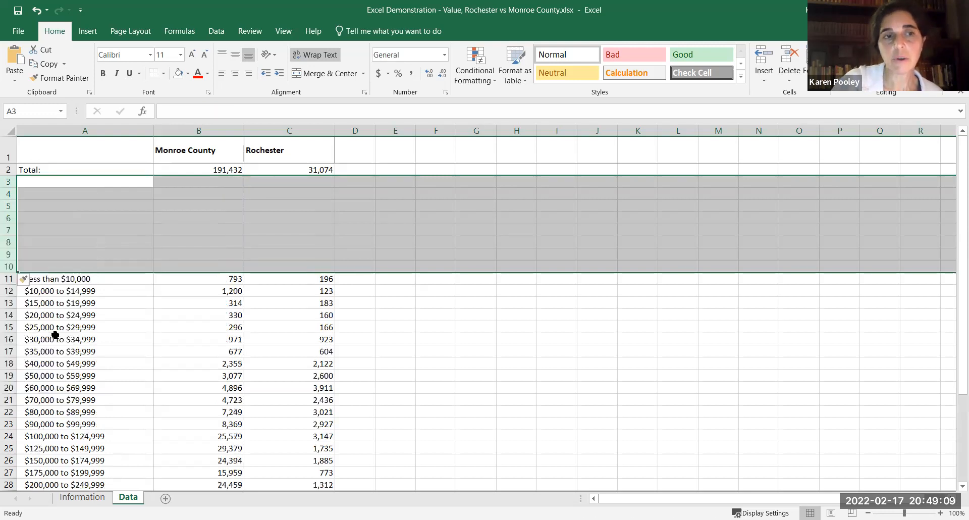
Enter the category label "Less than $100,000" in cell A3, directly below Total.
{"action": "left_click", "coordinate": [98, 179]}
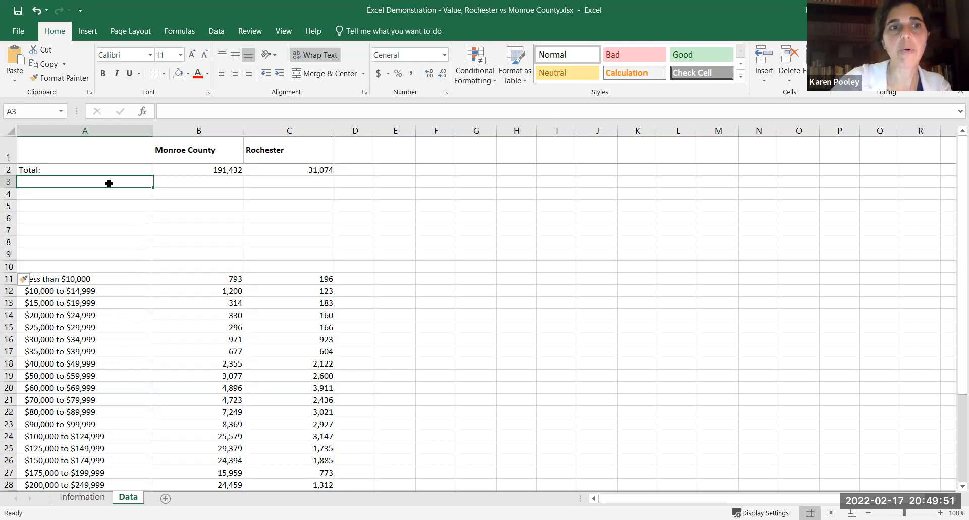
{"action": "type", "text": "s than $100,000"}
{"action": "key", "text": "Return"}
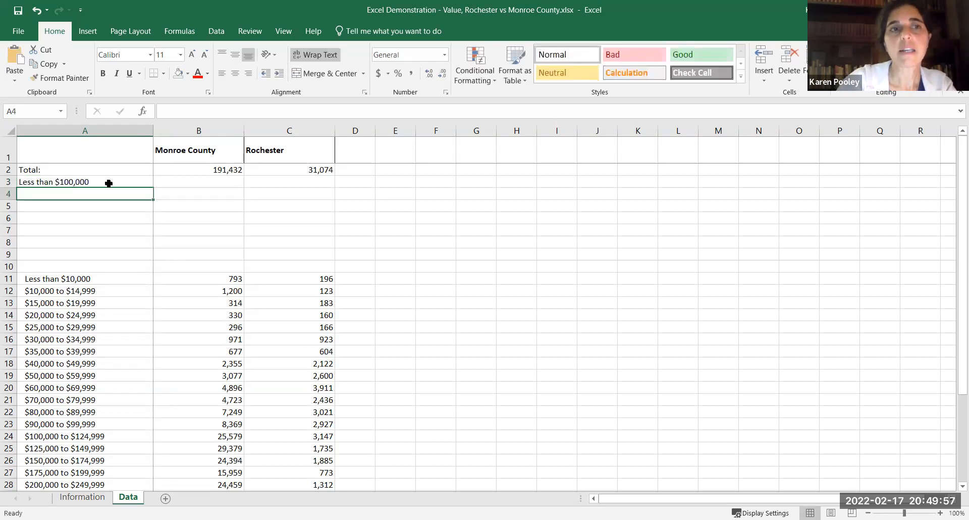
{"action": "left_click", "coordinate": [176, 183]}
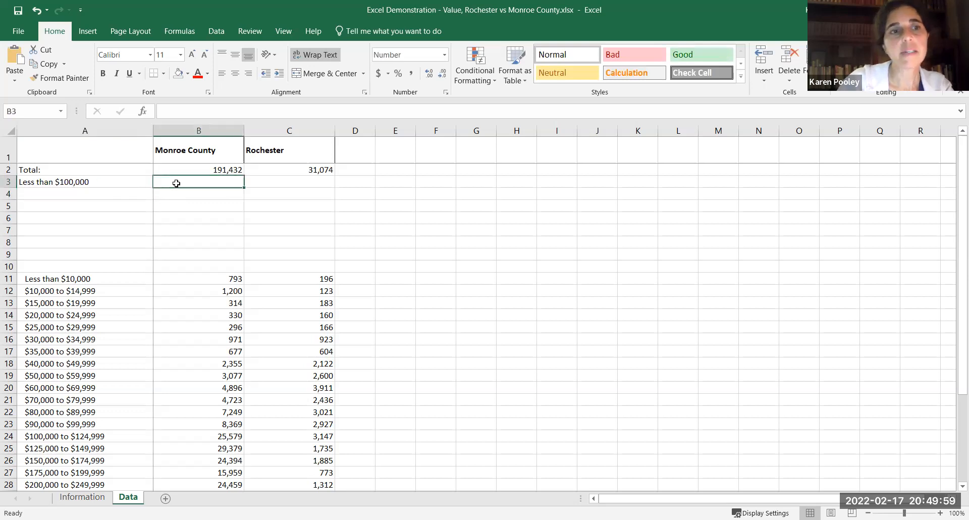
{"action": "left_click_drag", "start_coordinate": [95, 280], "coordinate": [91, 421]}
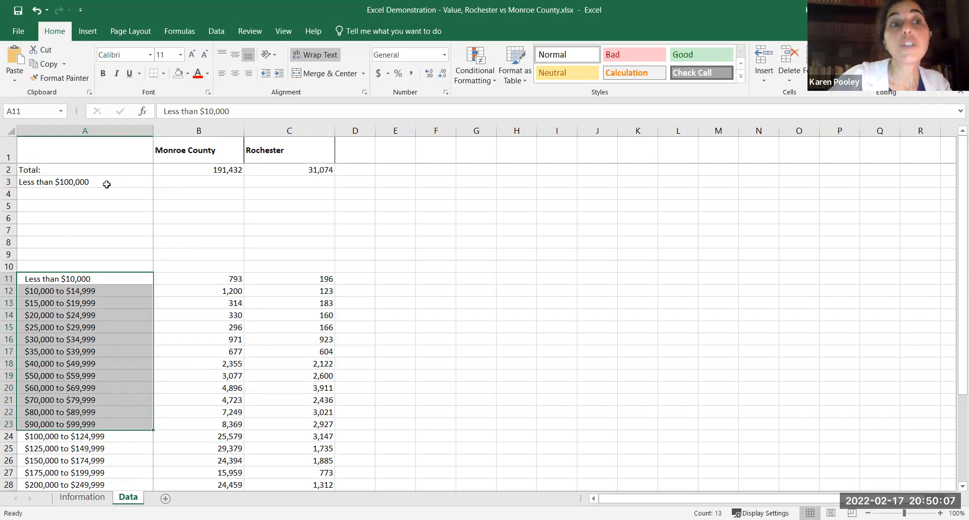
{"action": "left_click", "coordinate": [198, 183]}
{"action": "type", "text": "="}
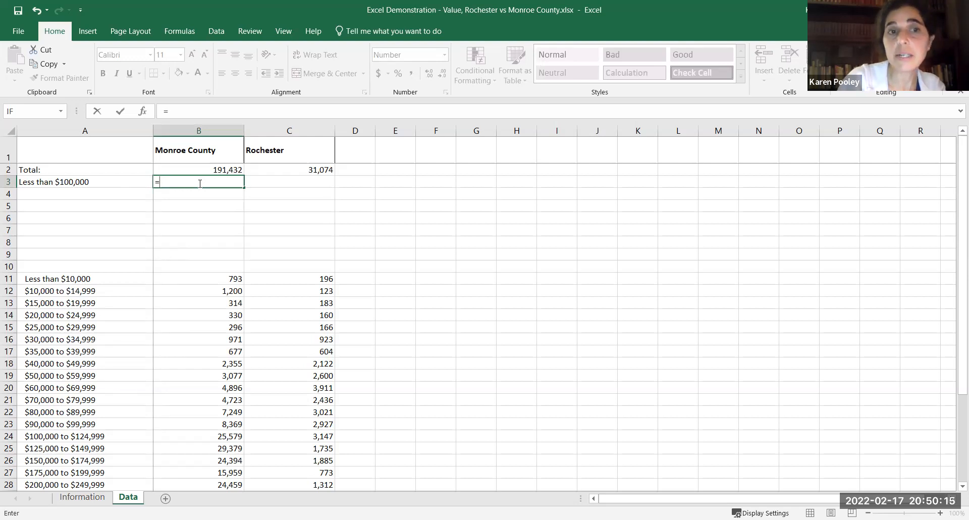
{"action": "left_click", "coordinate": [200, 277]}
{"action": "type", "text": "+"}
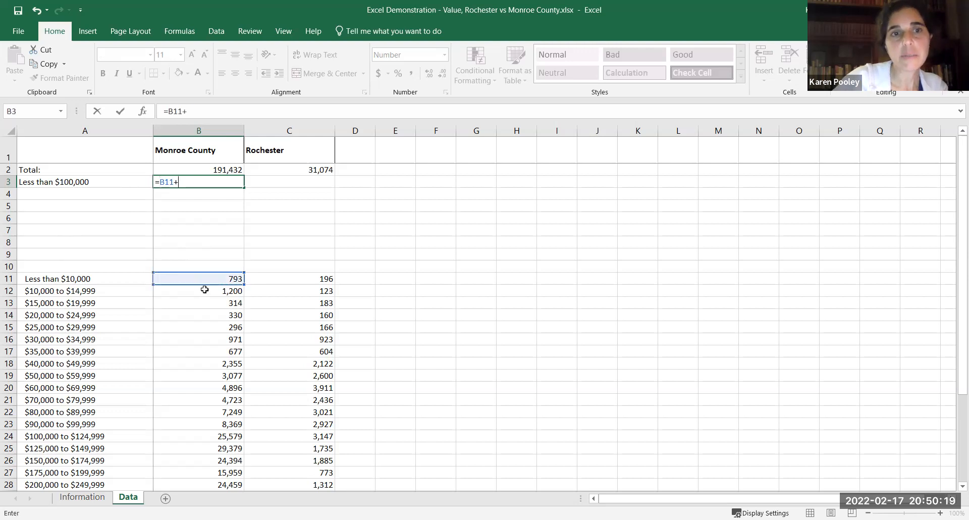
{"action": "left_click", "coordinate": [205, 290]}
{"action": "type", "text": "+"}
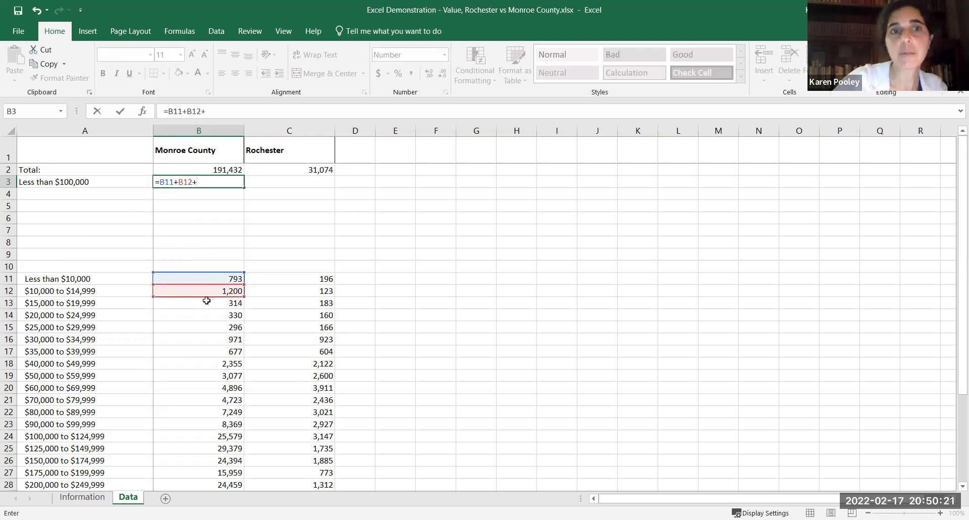
{"action": "left_click", "coordinate": [206, 302]}
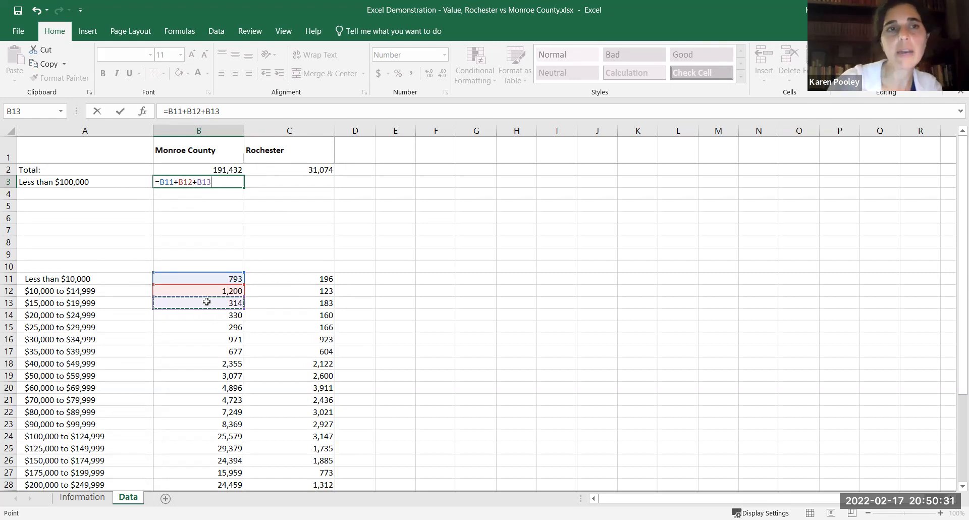
{"action": "key", "text": "BackSpace"}
{"action": "key", "text": "BackSpace"}
{"action": "key", "text": "BackSpace"}
{"action": "key", "text": "BackSpace"}
{"action": "key", "text": "BackSpace"}
{"action": "key", "text": "BackSpace"}
{"action": "key", "text": "BackSpace"}
{"action": "key", "text": "BackSpace"}
{"action": "key", "text": "BackSpace"}
{"action": "key", "text": "BackSpace"}
{"action": "key", "text": "BackSpace"}
{"action": "key", "text": "BackSpace"}
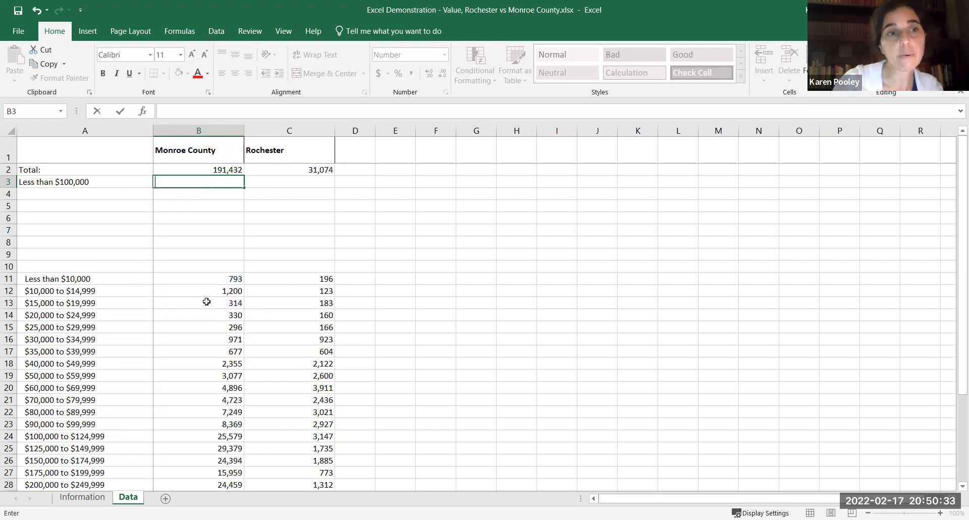
Enter a SUM formula in B3 that adds the Monroe County values in B11:B23.
{"action": "type", "text": "="}
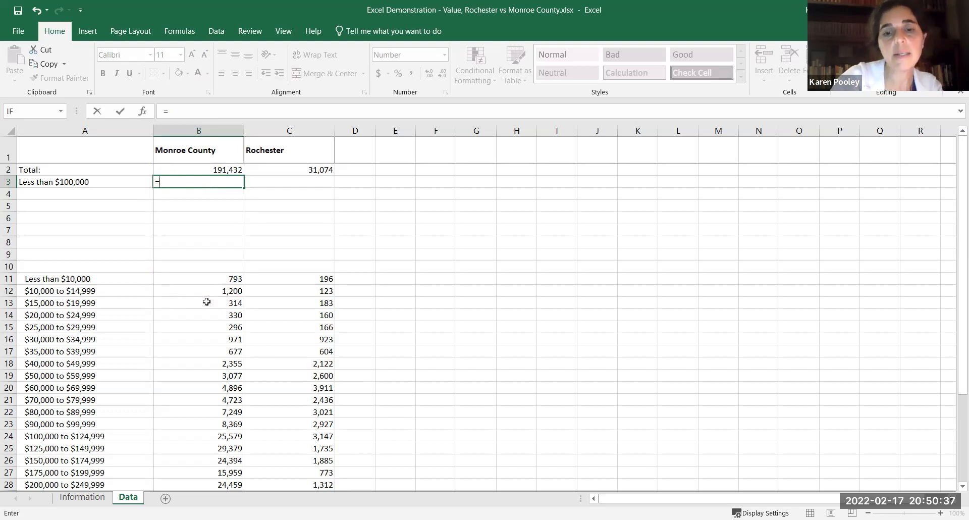
{"action": "type", "text": "sum"}
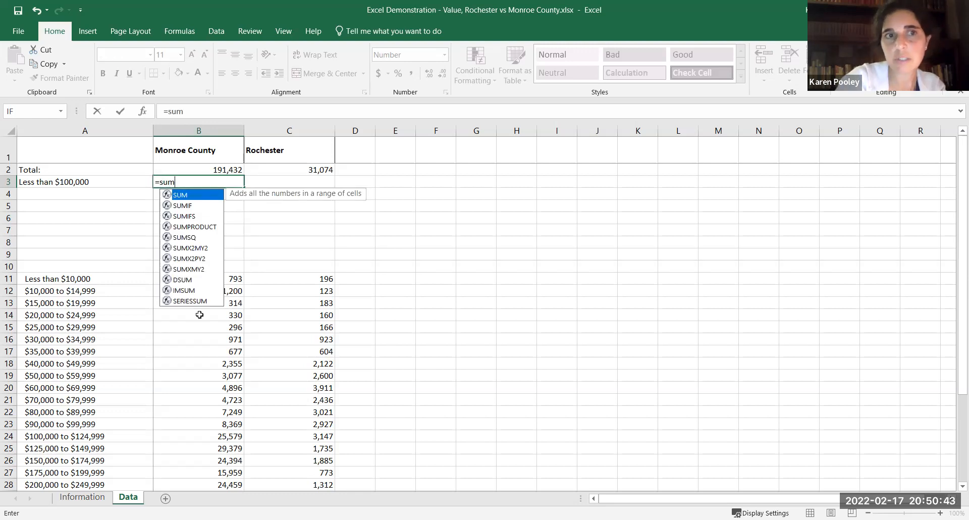
{"action": "type", "text": "("}
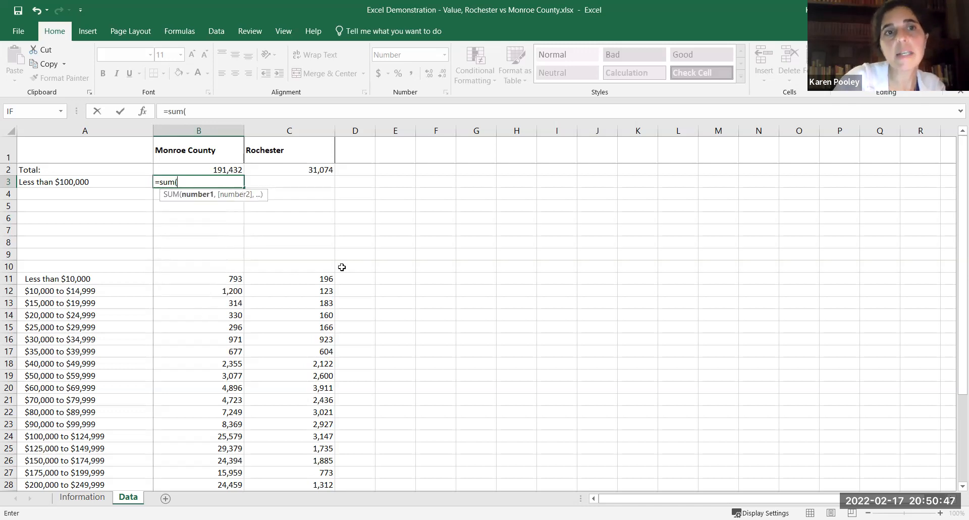
{"action": "left_click", "coordinate": [228, 279]}
{"action": "left_click_drag", "start_coordinate": [226, 289], "coordinate": [202, 424]}
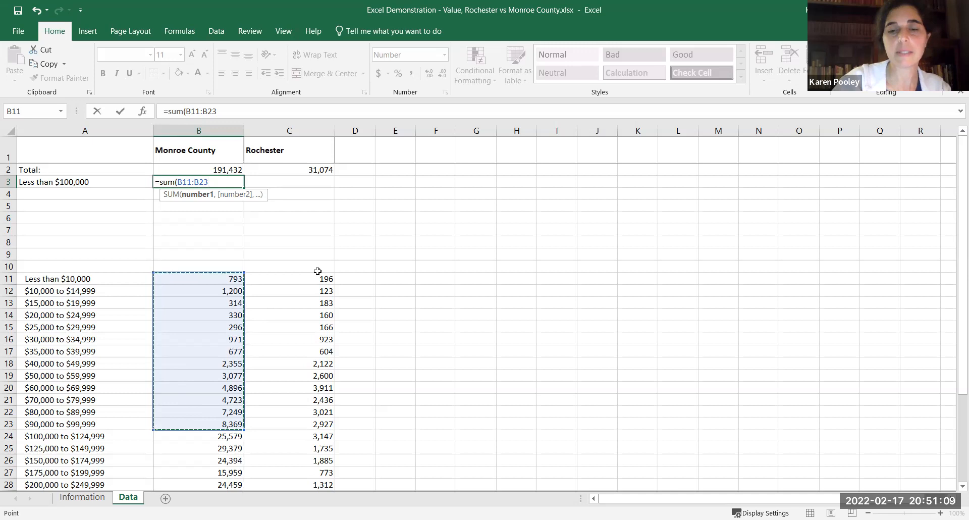
{"action": "type", "text": ")"}
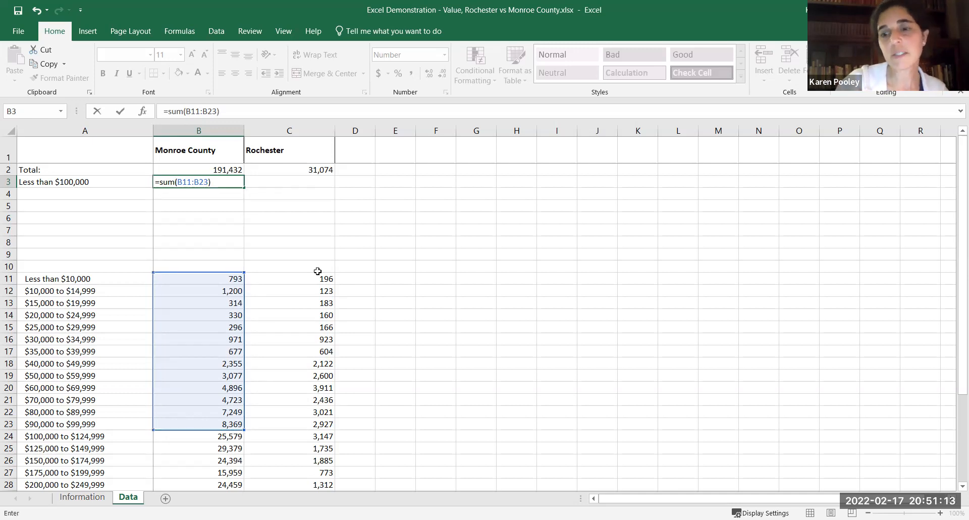
{"action": "key", "text": "Return"}
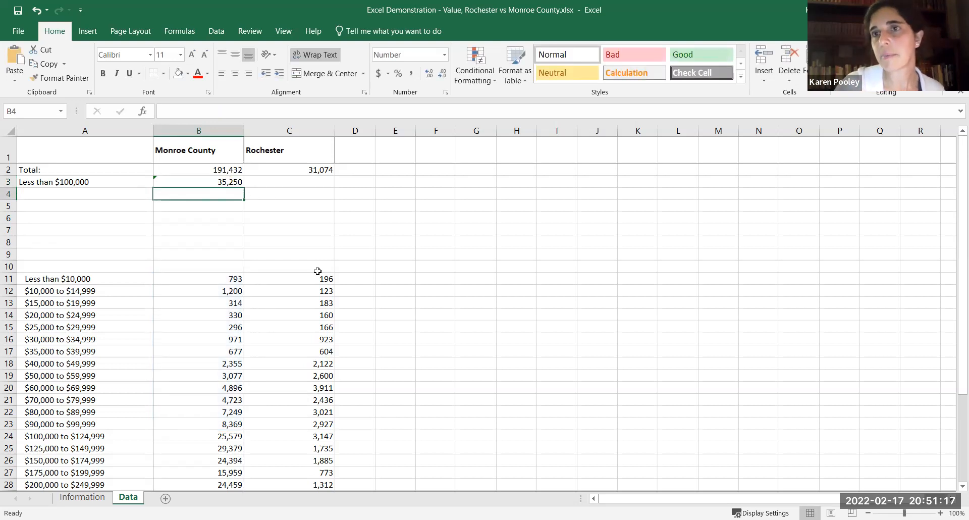
Check the formula in B3 and view the options of its error warning.
{"action": "left_click", "coordinate": [234, 181]}
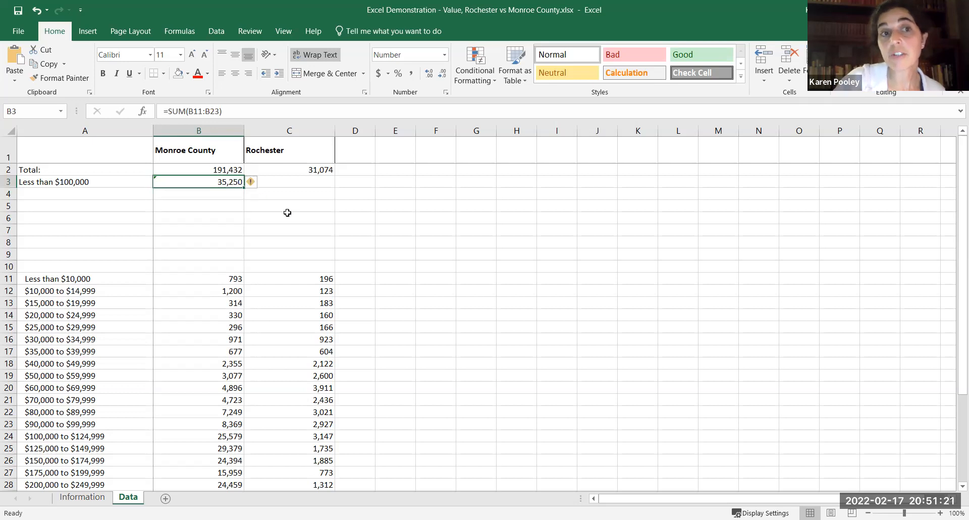
{"action": "left_click", "coordinate": [287, 216]}
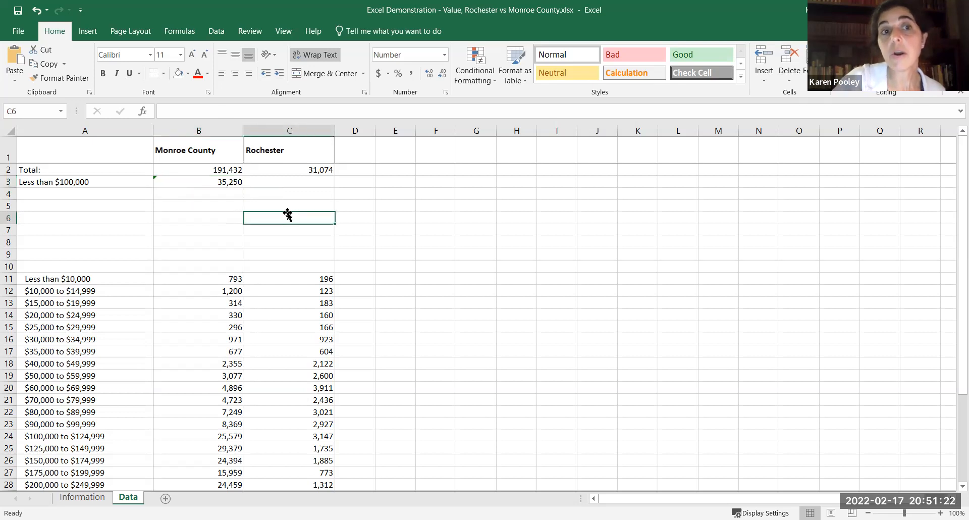
{"action": "left_click", "coordinate": [228, 182]}
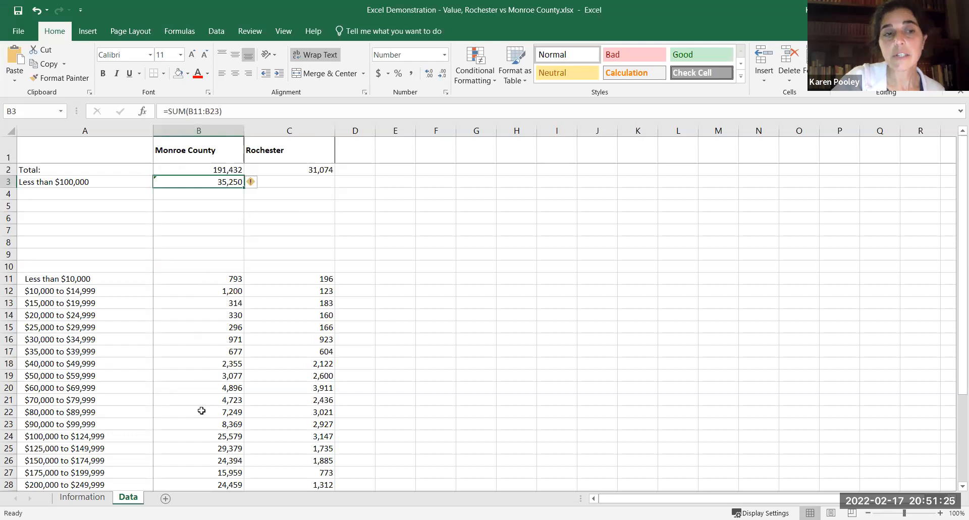
{"action": "left_click", "coordinate": [252, 186]}
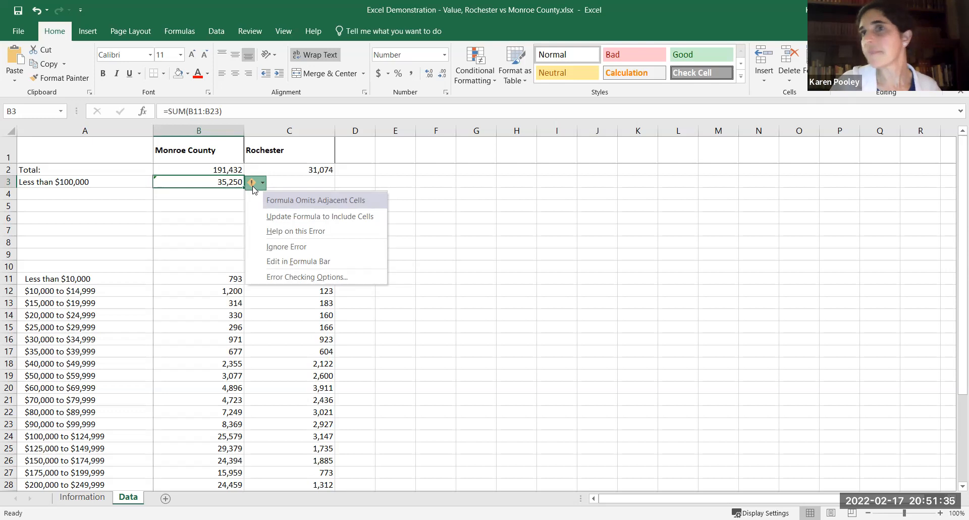
{"action": "left_click", "coordinate": [205, 223]}
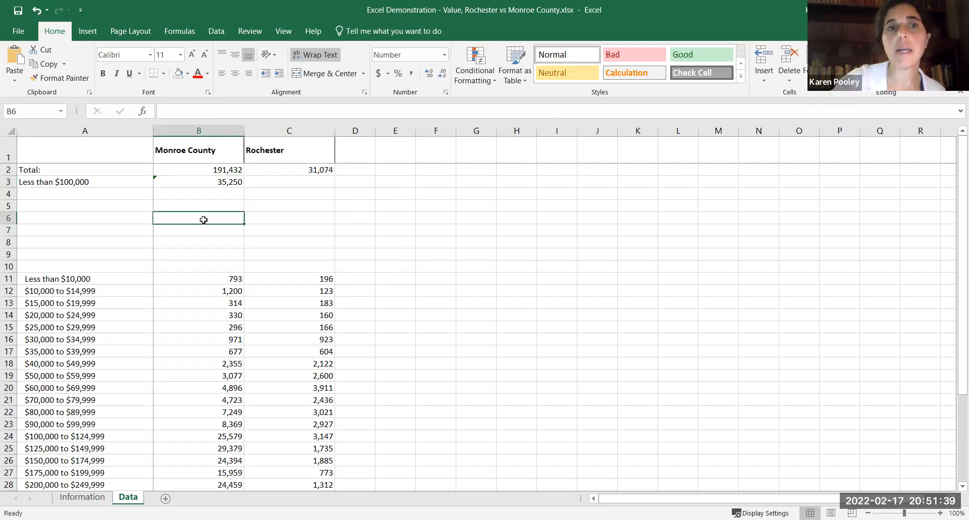
Fill the B3 sum formula across to C3 for Rochester and check the copied formula.
{"action": "left_click", "coordinate": [229, 182]}
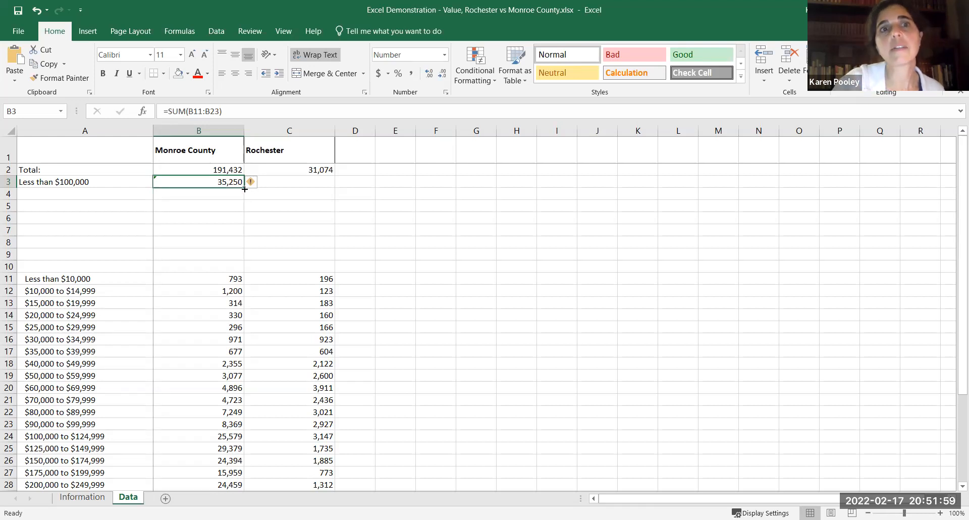
{"action": "left_click_drag", "start_coordinate": [244, 189], "coordinate": [305, 183]}
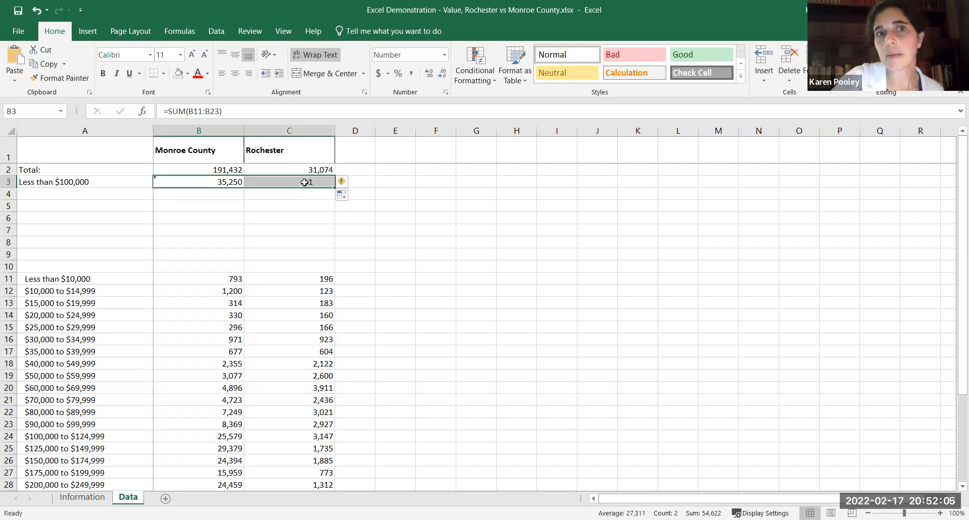
{"action": "left_click", "coordinate": [462, 222]}
{"action": "left_click", "coordinate": [282, 180]}
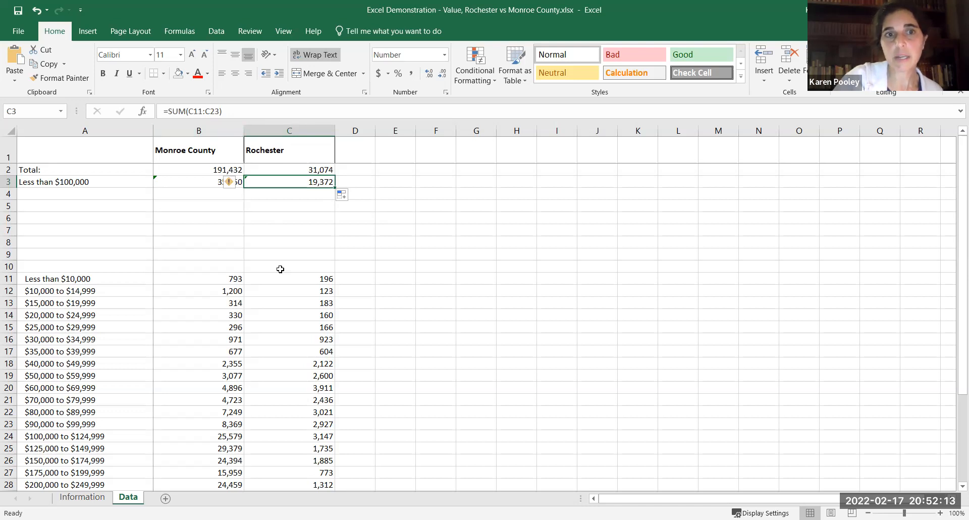
{"action": "left_click", "coordinate": [386, 230]}
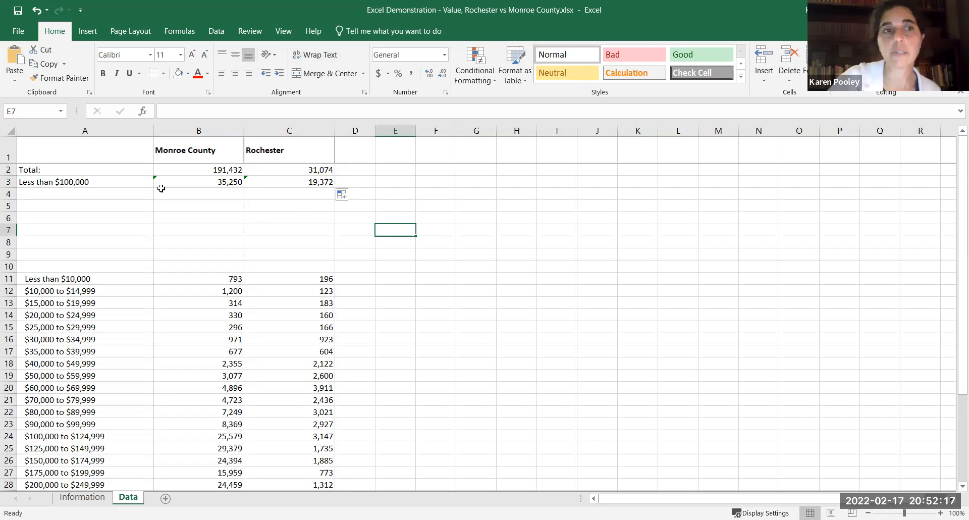
Enter the category labels "$100,000 to $150,000" in A4 and "$150,000 to $199,999" in A5.
{"action": "left_click", "coordinate": [137, 194]}
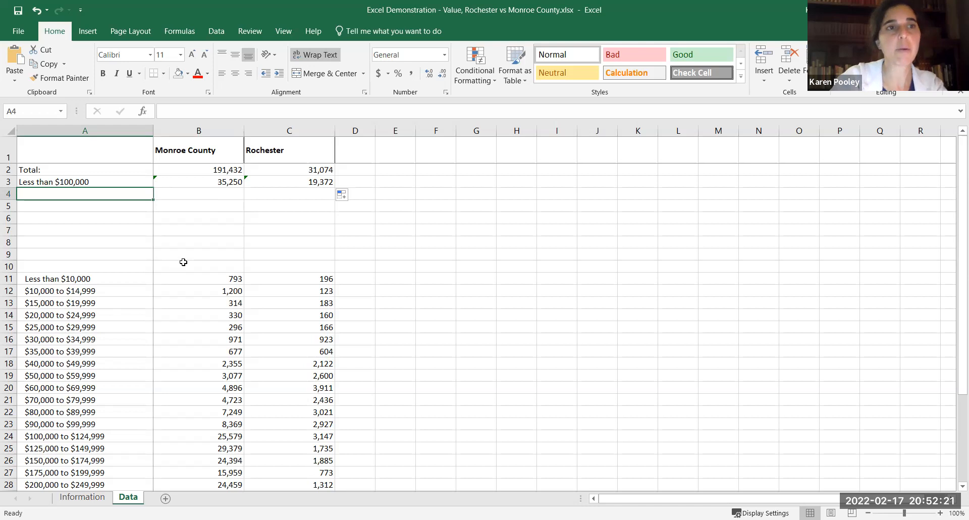
{"action": "type", "text": "$100,000 to $150,000"}
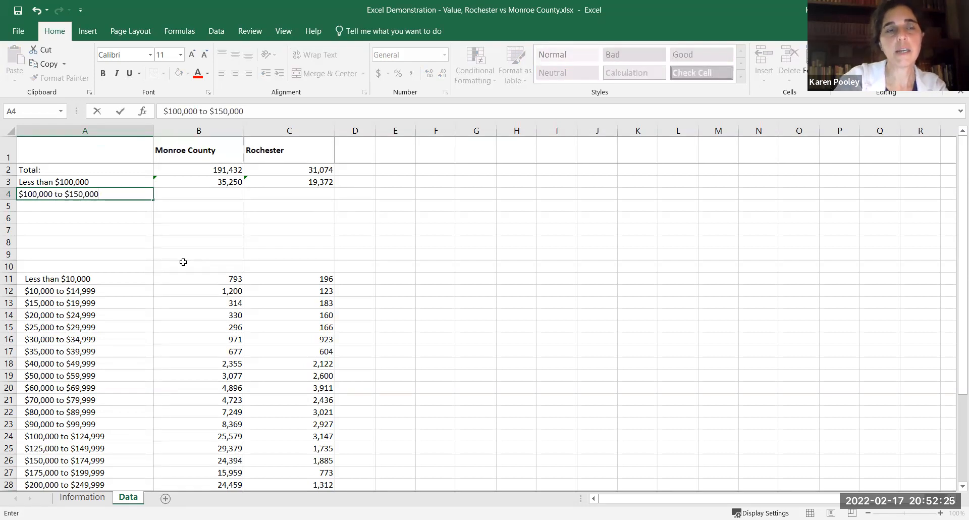
{"action": "key", "text": "Return"}
{"action": "type", "text": "$150,000 to $199,999"}
{"action": "key", "text": "Up"}
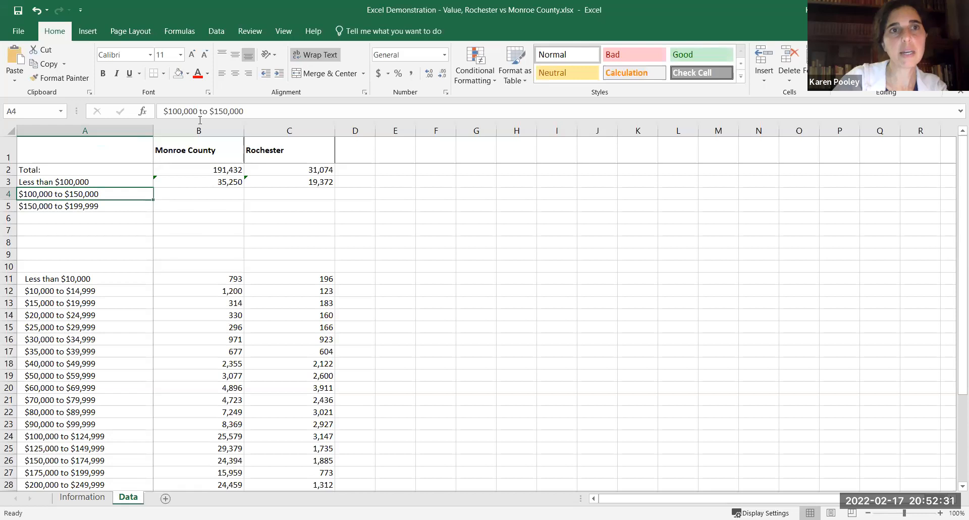
Correct the label in A4 to "$100,000 to $149,999".
{"action": "left_click_drag", "start_coordinate": [218, 113], "coordinate": [284, 107]}
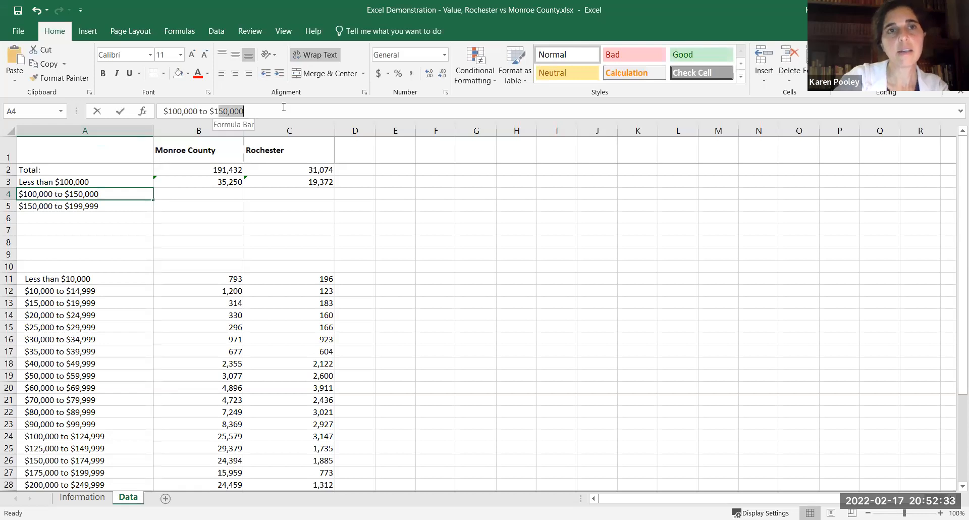
{"action": "type", "text": "49,999"}
{"action": "key", "text": "Return"}
Enter the category labels "$200,000s" in A6 and "$300,000 or More" in A7.
{"action": "key", "text": "Down"}
{"action": "type", "text": "$"}
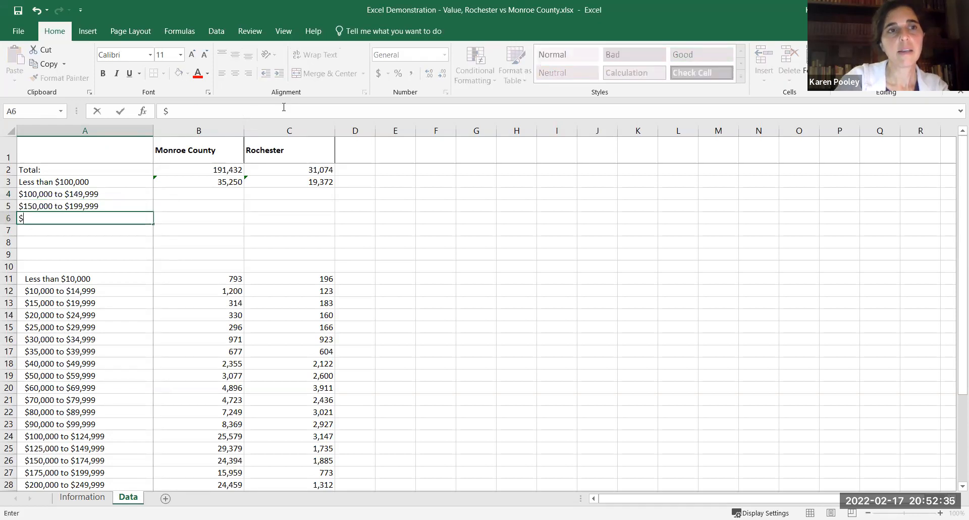
{"action": "type", "text": "200,000s"}
{"action": "key", "text": "Return"}
{"action": "type", "text": "$300,00"}
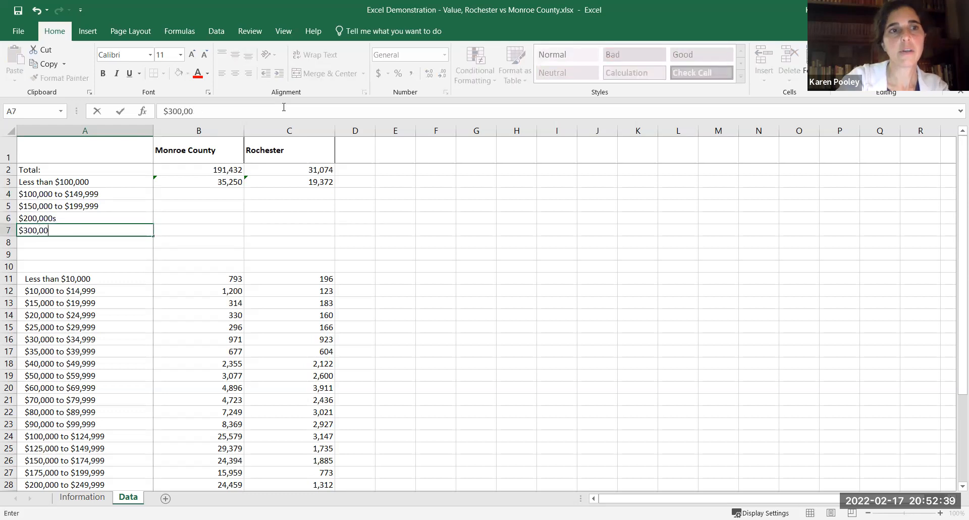
{"action": "type", "text": "0 or More"}
{"action": "key", "text": "Tab"}
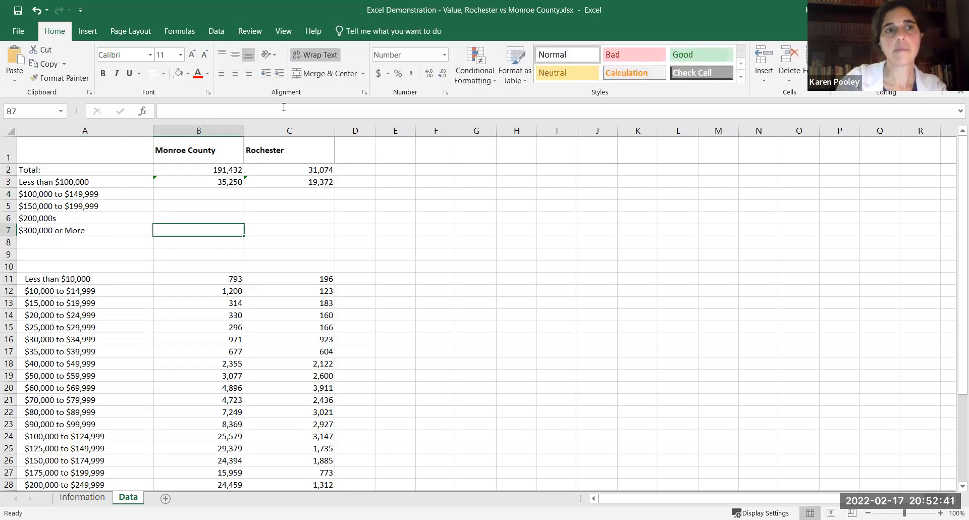
Enter the formula =B24+B25 in B4 for Monroe County's $100,000 to $149,999 category.
{"action": "key", "text": "Up"}
{"action": "key", "text": "Up"}
{"action": "key", "text": "Up"}
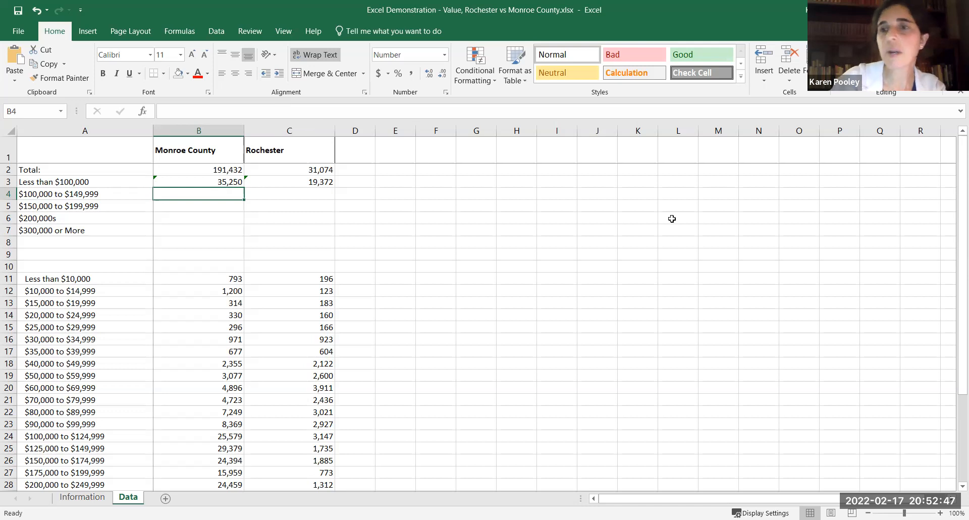
{"action": "scroll", "coordinate": [954, 248], "scroll_direction": "down", "scroll_amount": 1}
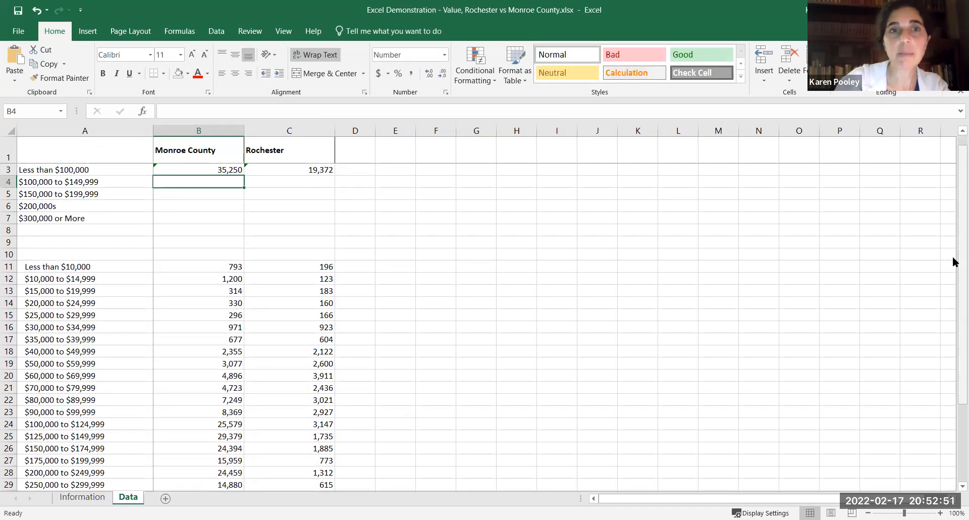
{"action": "type", "text": "="}
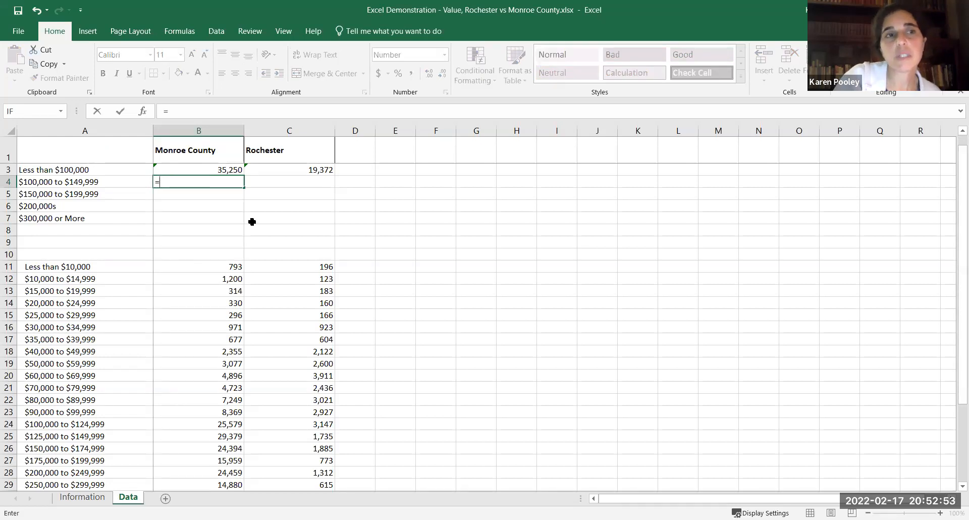
{"action": "left_click", "coordinate": [171, 427]}
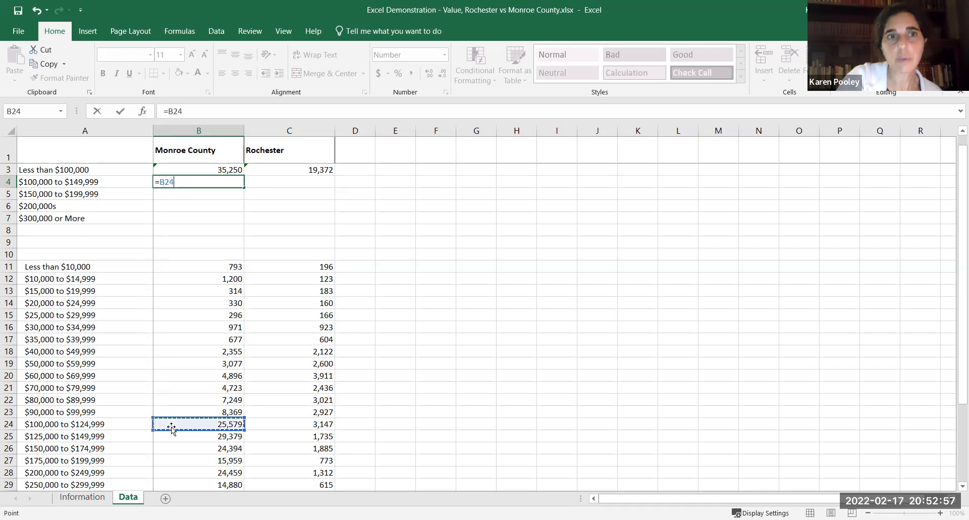
{"action": "type", "text": "+"}
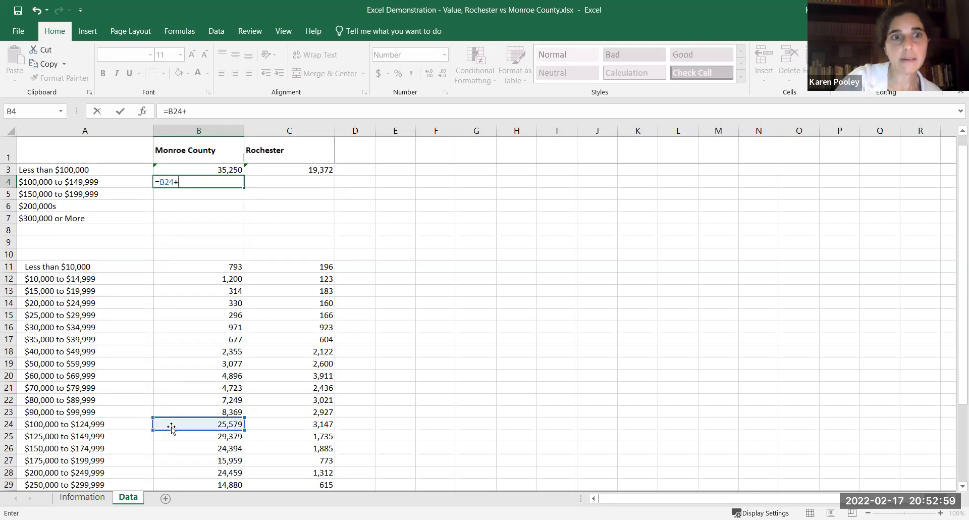
{"action": "left_click", "coordinate": [170, 433]}
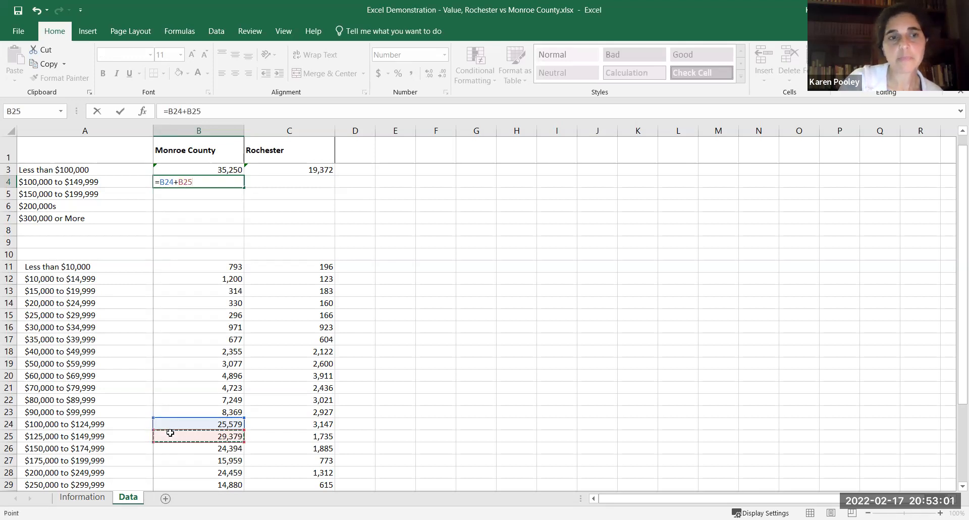
{"action": "key", "text": "Return"}
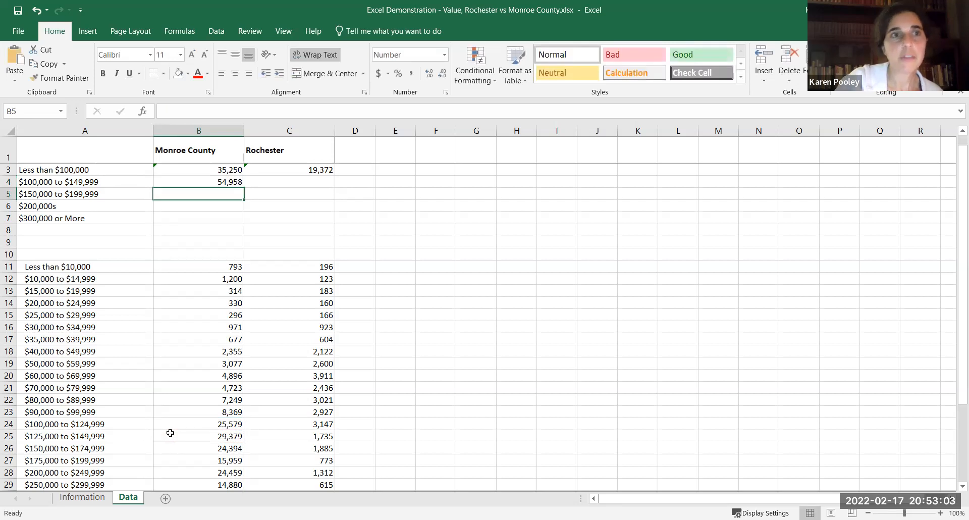
Enter the formula =B26+B27 in B5 for Monroe County's $150,000 to $199,999 category.
{"action": "type", "text": "="}
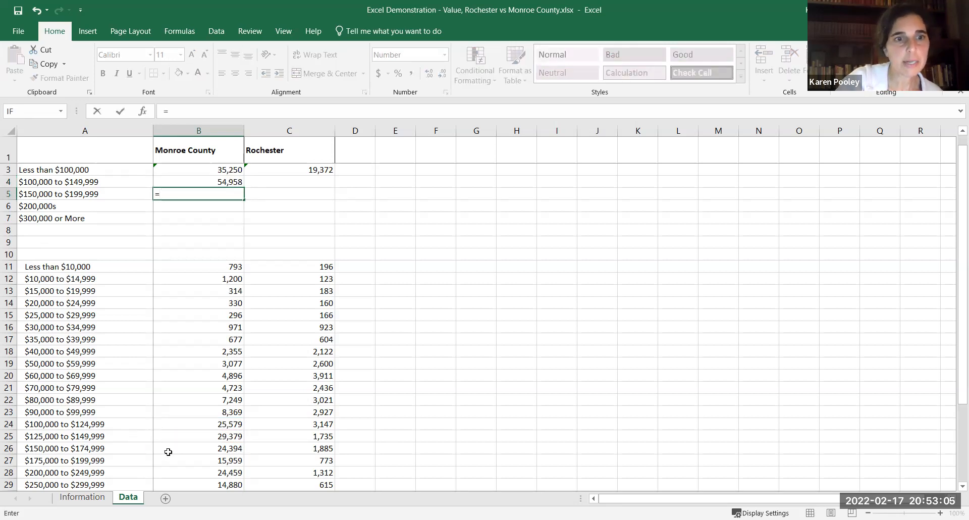
{"action": "left_click", "coordinate": [168, 452]}
{"action": "type", "text": "+"}
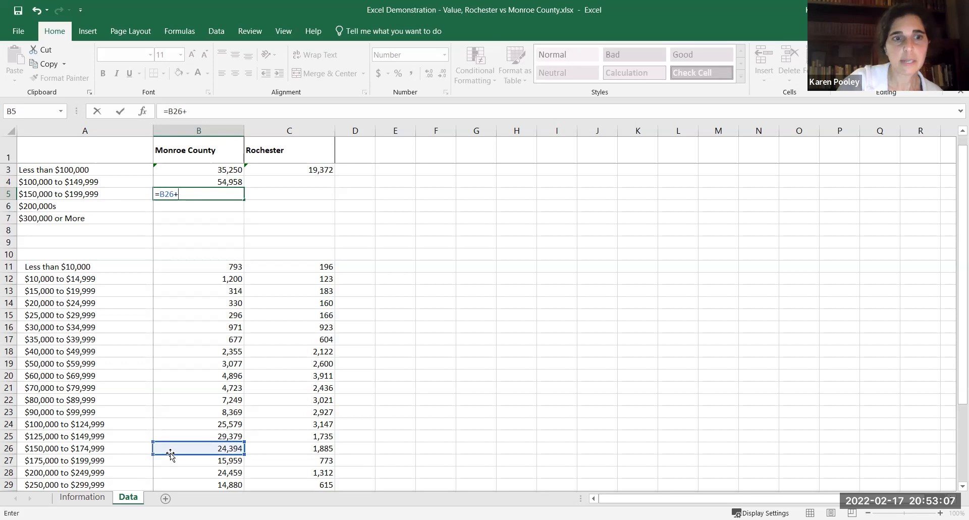
{"action": "left_click", "coordinate": [172, 459]}
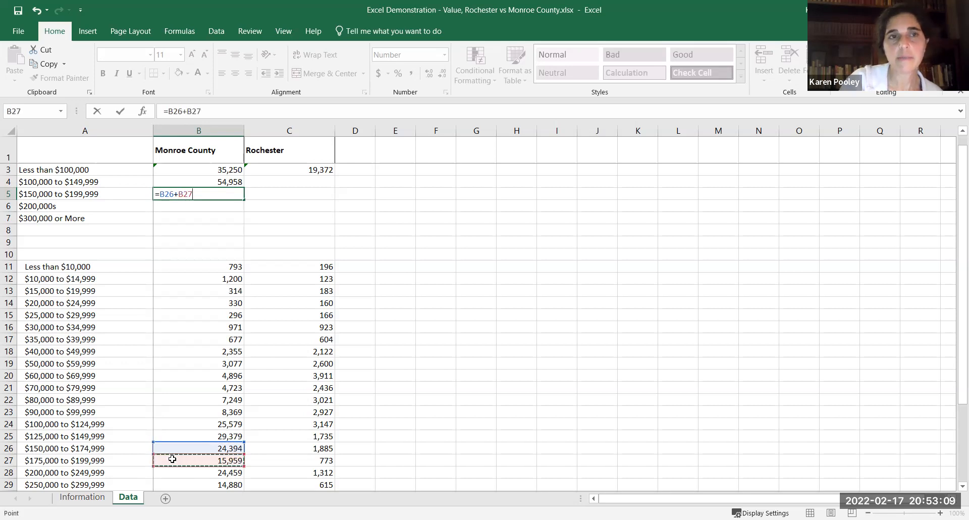
{"action": "key", "text": "Return"}
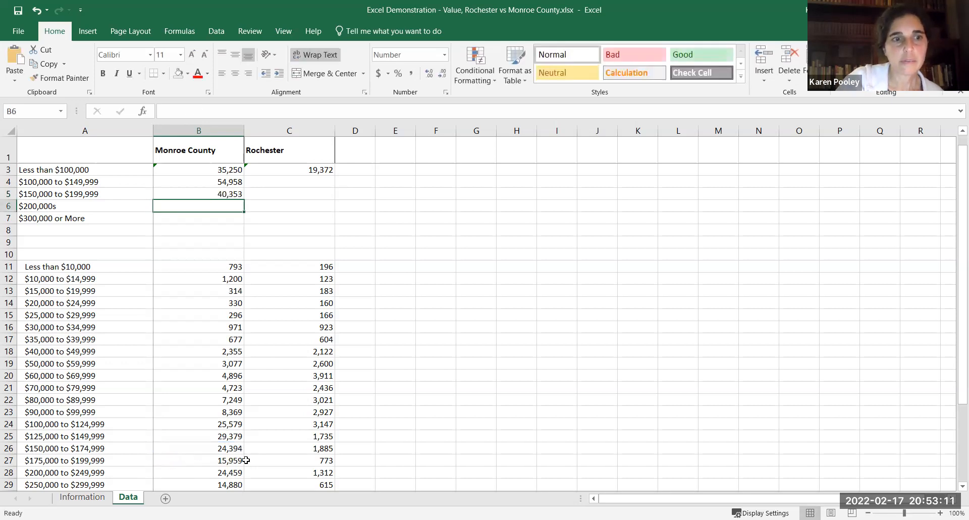
Enter the formula =B28+B29 in B6 for Monroe County's $200,000s category.
{"action": "type", "text": "="}
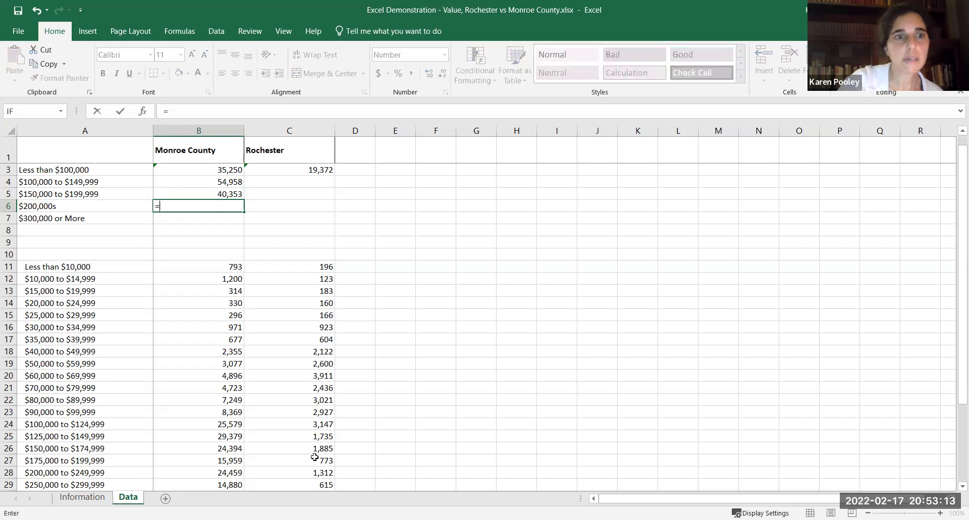
{"action": "left_click", "coordinate": [220, 473]}
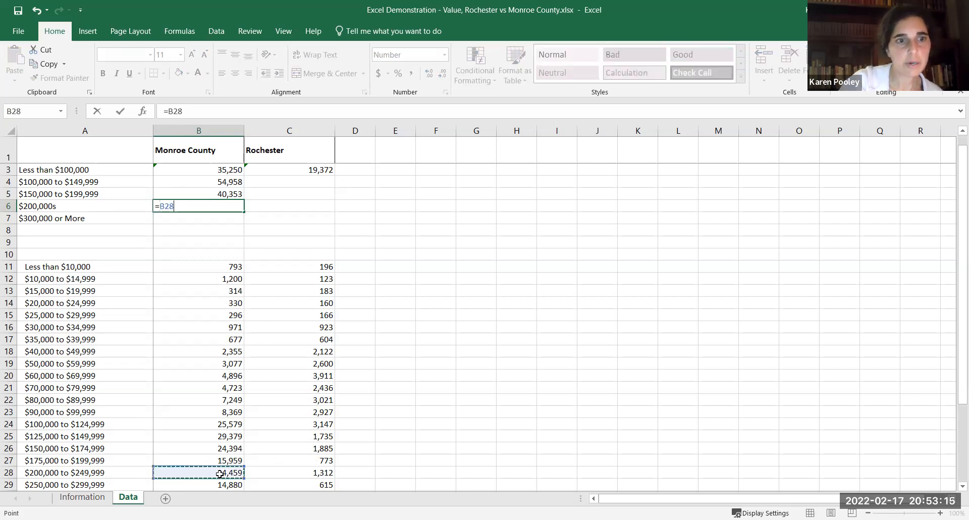
{"action": "type", "text": "+"}
{"action": "left_click", "coordinate": [223, 485]}
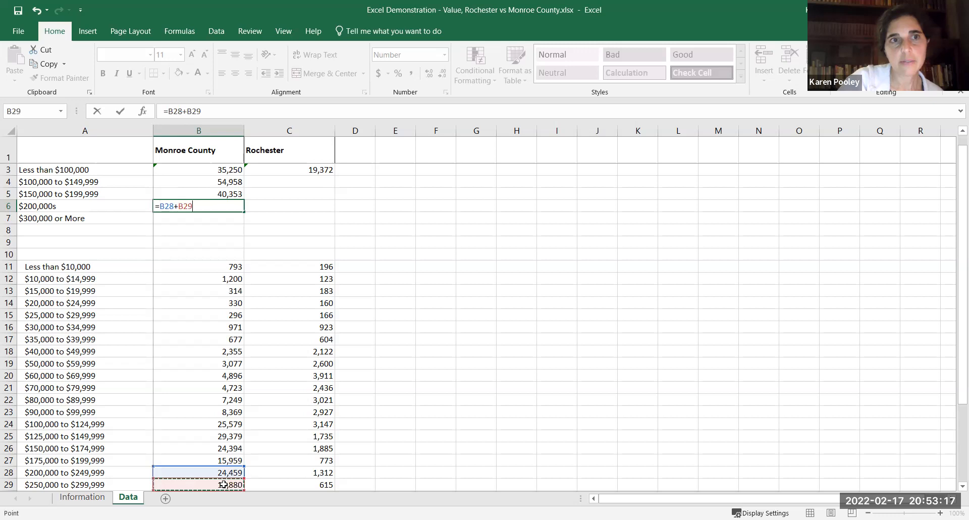
{"action": "key", "text": "Return"}
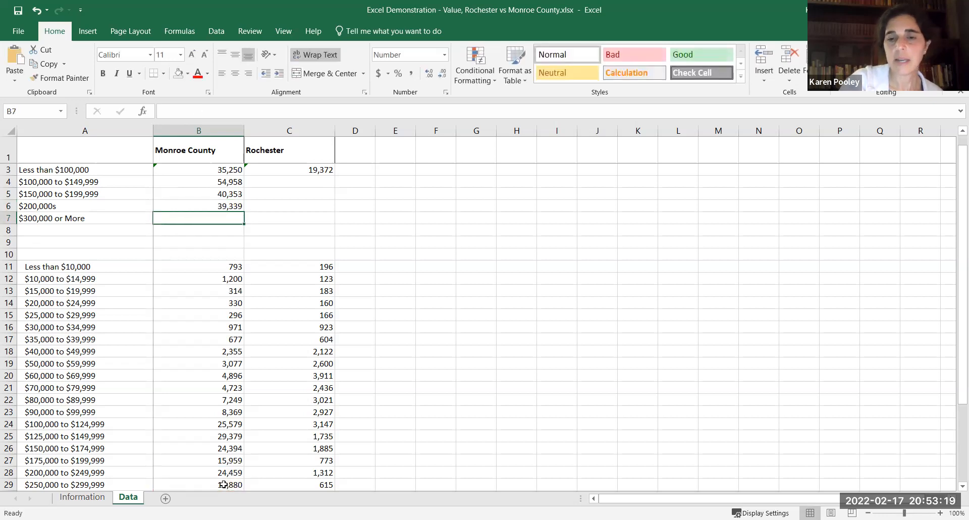
Enter a SUM formula over B30:B36 in B7 for Monroe County's $300,000 or More category.
{"action": "type", "text": "="}
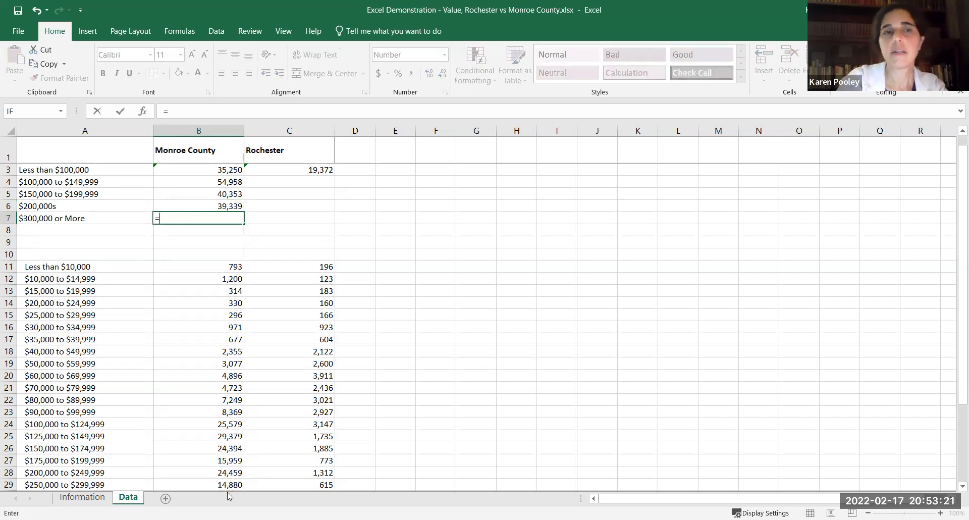
{"action": "type", "text": "sum("}
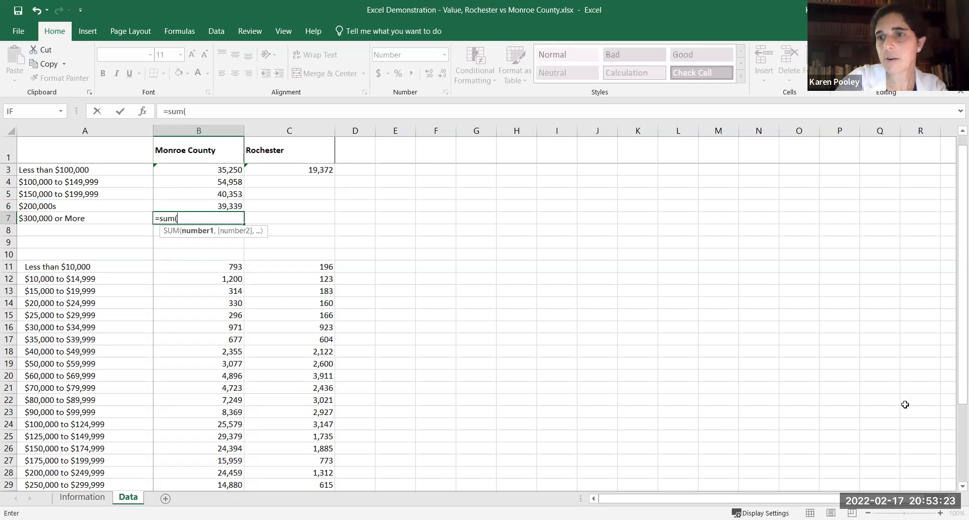
{"action": "left_click_drag", "start_coordinate": [954, 397], "coordinate": [954, 471]}
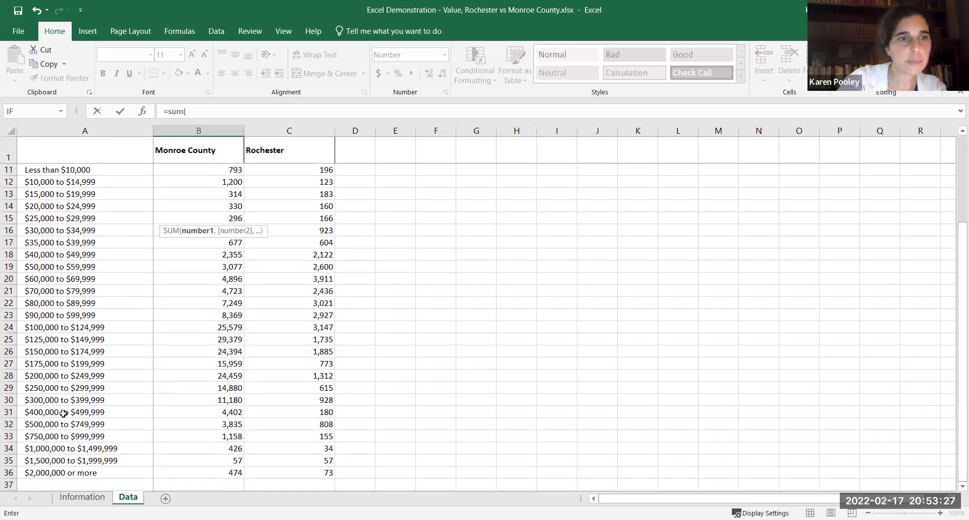
{"action": "left_click", "coordinate": [186, 401]}
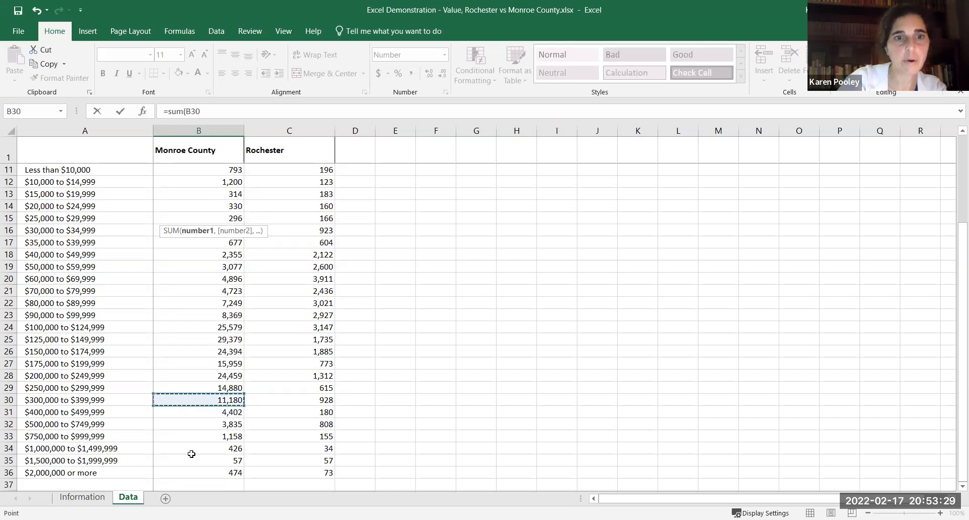
{"action": "left_click", "coordinate": [192, 471], "text": "shift"}
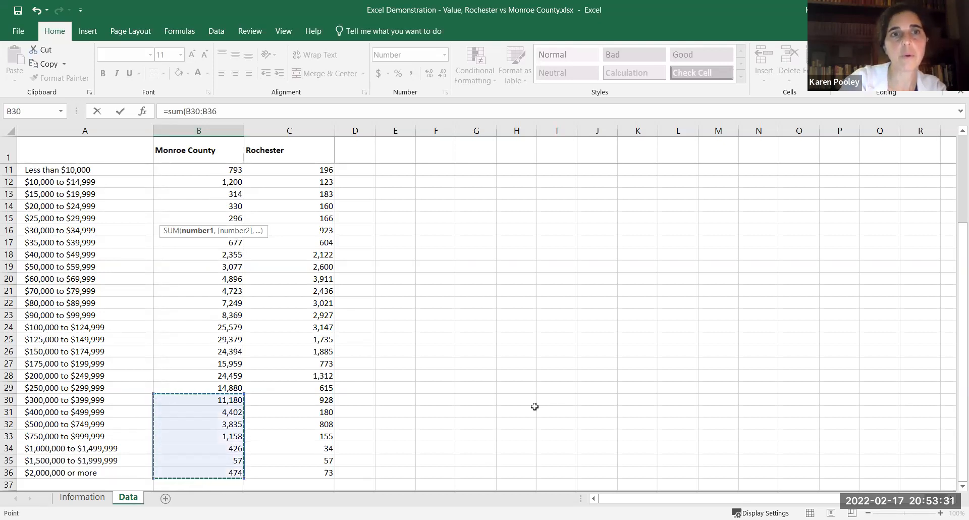
{"action": "key", "text": "Escape"}
Fill the Monroe County category formulas in B4:B7 across to the Rochester column, C4:C7.
{"action": "key", "text": "Up"}
{"action": "key", "text": "Up"}
{"action": "key", "text": "Up"}
{"action": "key", "text": "Up"}
{"action": "key", "text": "Up"}
{"action": "key", "text": "Up"}
{"action": "key", "text": "Up"}
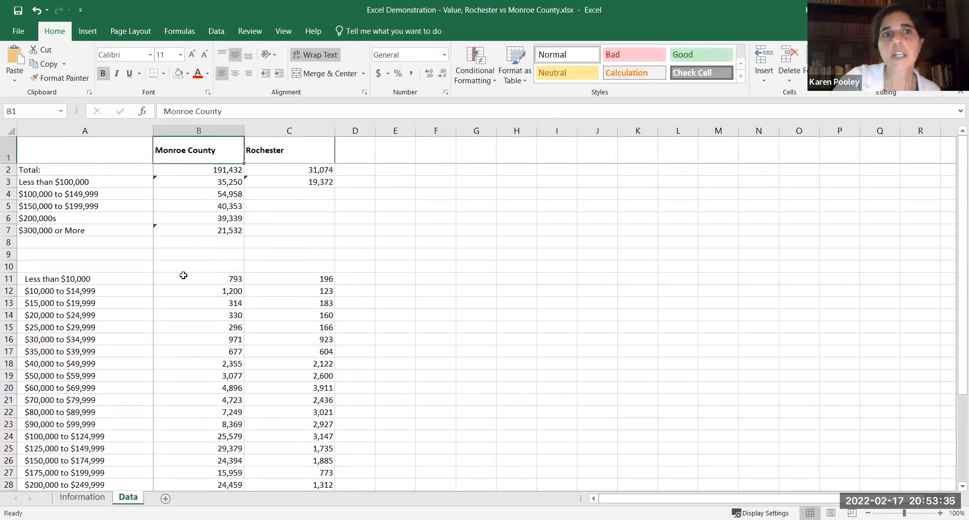
{"action": "left_click_drag", "start_coordinate": [207, 191], "coordinate": [209, 228]}
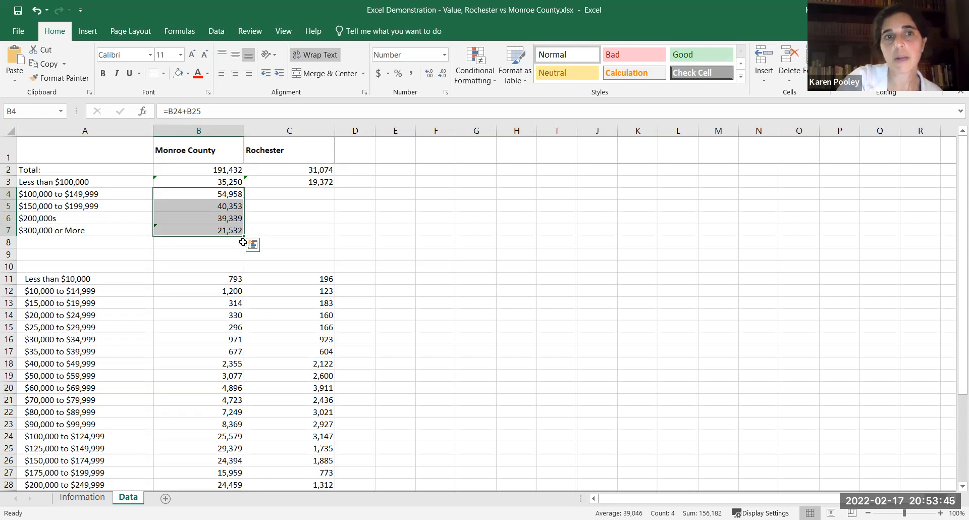
{"action": "left_click_drag", "start_coordinate": [244, 238], "coordinate": [300, 236]}
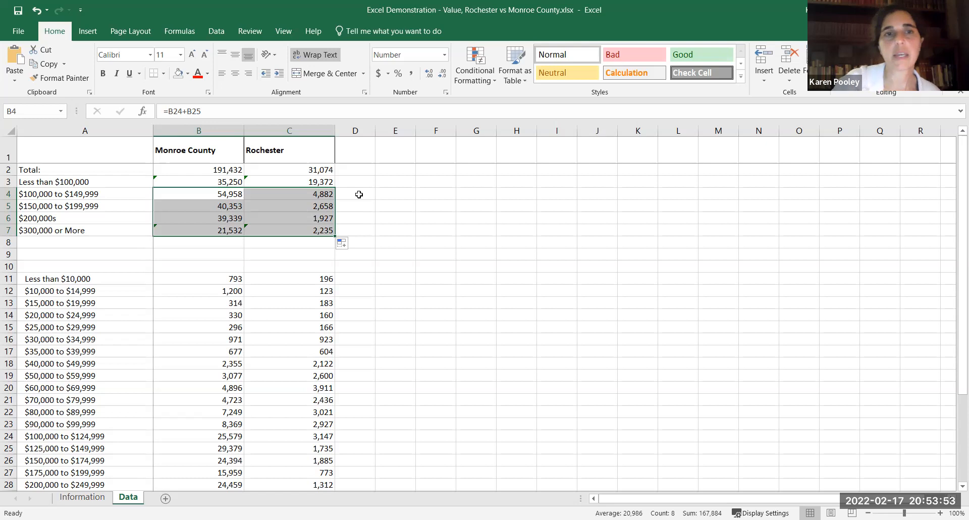
Auto-fit the widths of the Monroe County and Rochester columns, B and C, to their contents.
{"action": "left_click", "coordinate": [244, 135]}
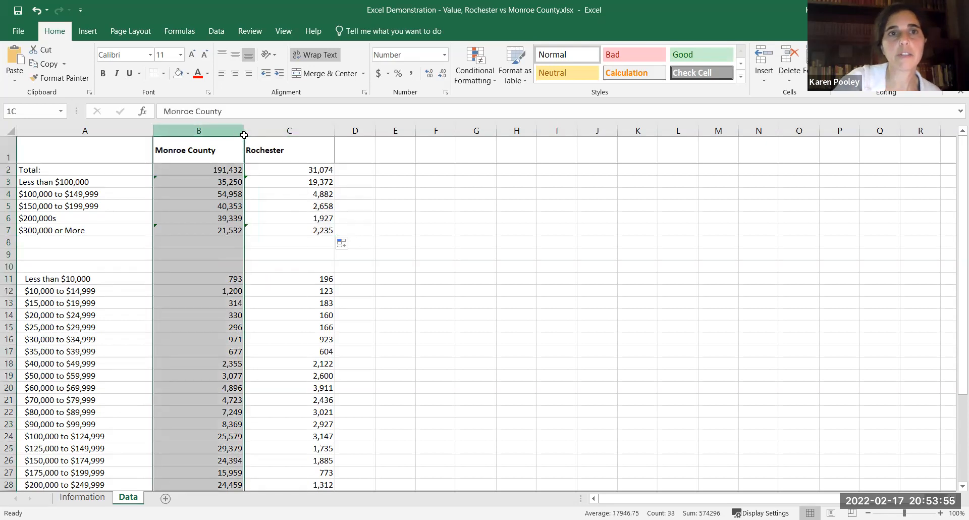
{"action": "left_click", "coordinate": [248, 132], "text": "shift"}
{"action": "double_click", "coordinate": [245, 132]}
{"action": "left_click", "coordinate": [311, 217]}
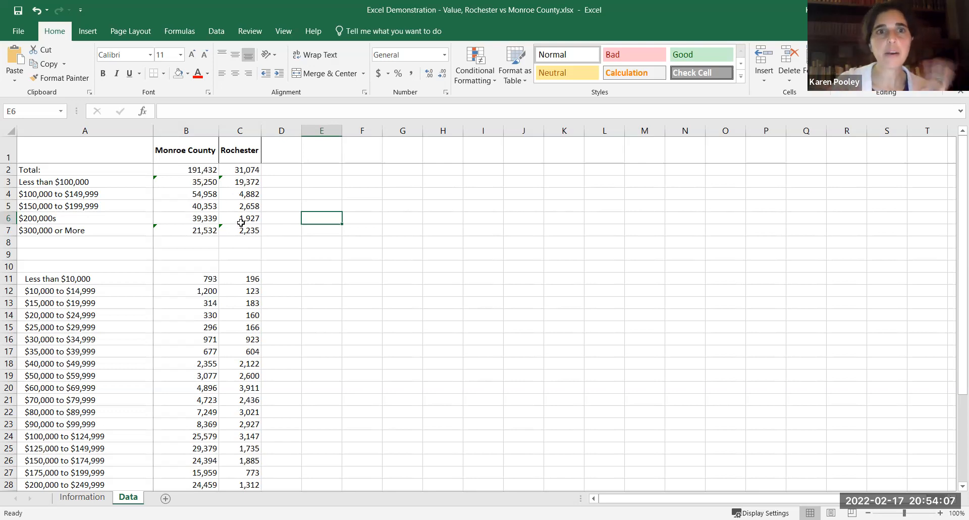
Insert two blank columns before the Monroe County and Rochester columns.
{"action": "left_click", "coordinate": [184, 128]}
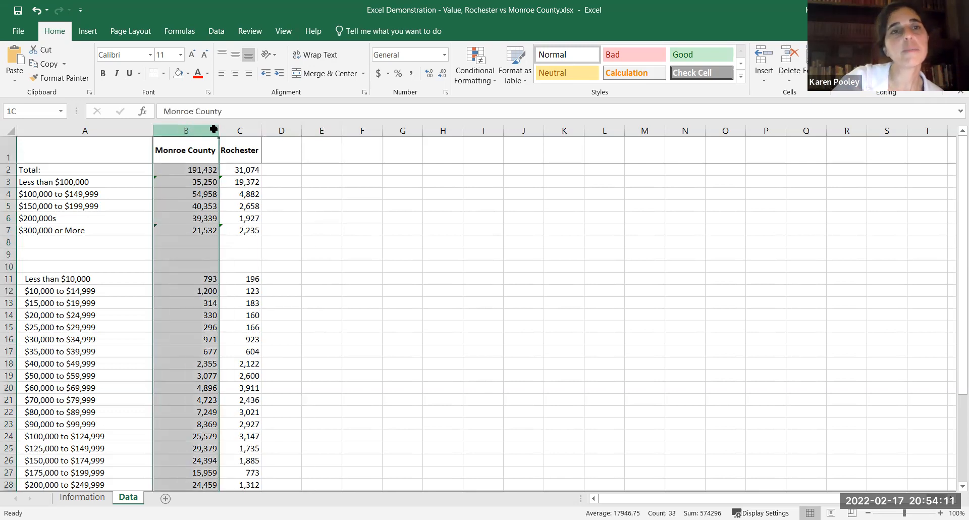
{"action": "left_click_drag", "start_coordinate": [213, 129], "coordinate": [230, 127]}
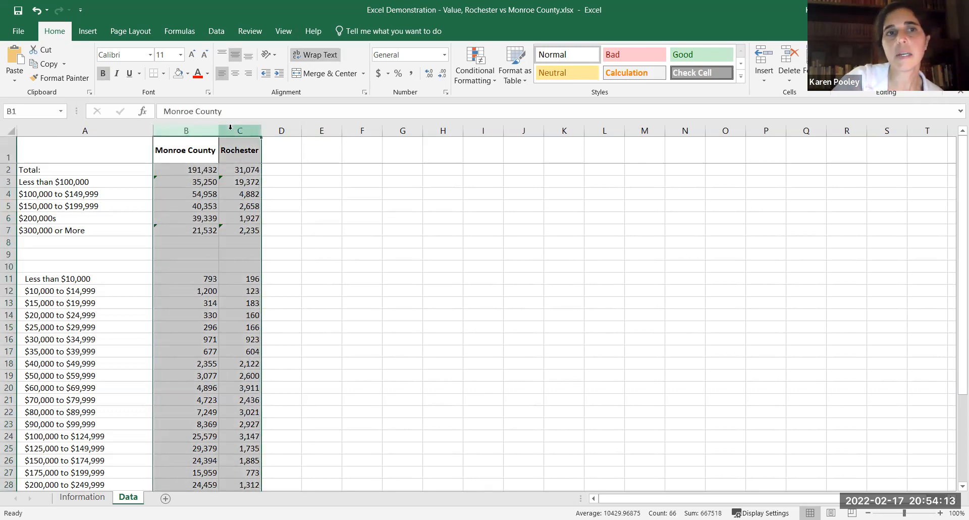
{"action": "right_click", "coordinate": [231, 133]}
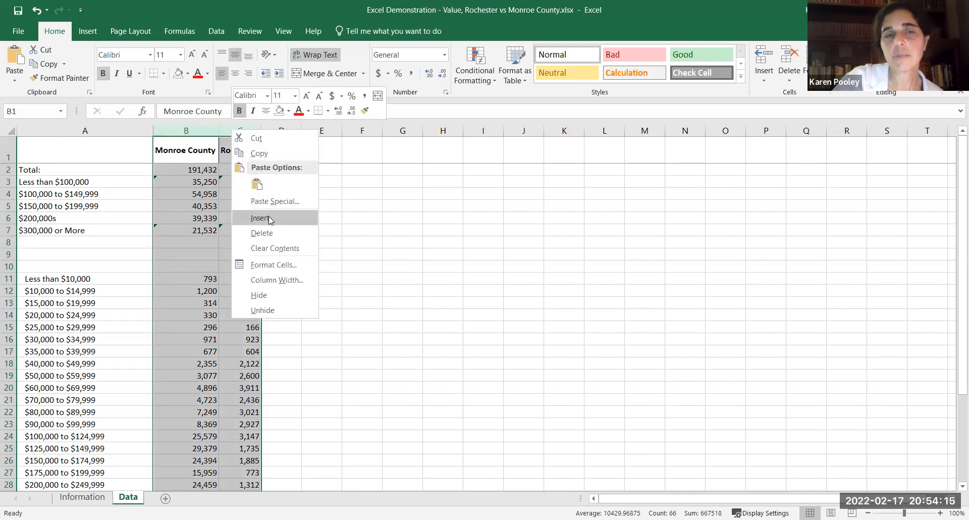
{"action": "left_click", "coordinate": [270, 220]}
Copy the Monroe County and Rochester headers from D1:E1 into B1:C1.
{"action": "left_click_drag", "start_coordinate": [115, 181], "coordinate": [117, 218]}
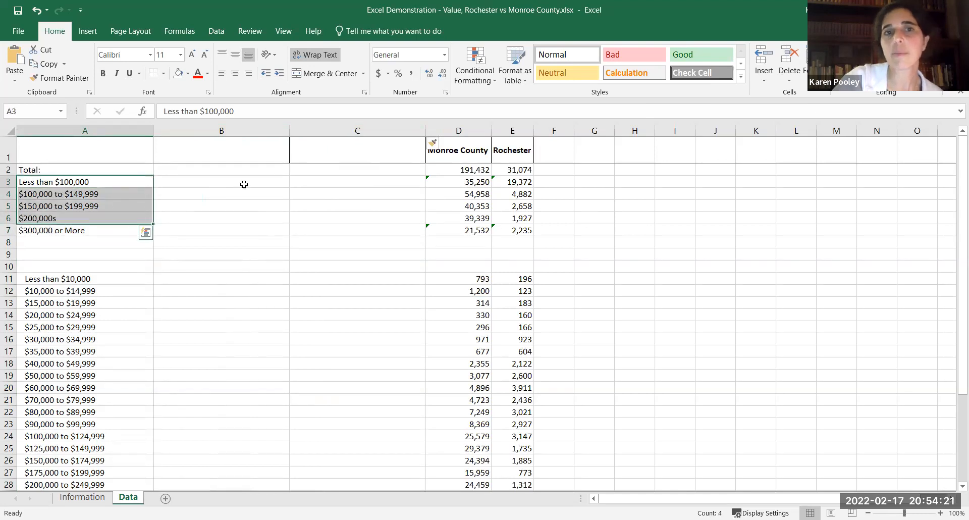
{"action": "left_click_drag", "start_coordinate": [456, 155], "coordinate": [496, 153]}
{"action": "key", "text": "ctrl+c"}
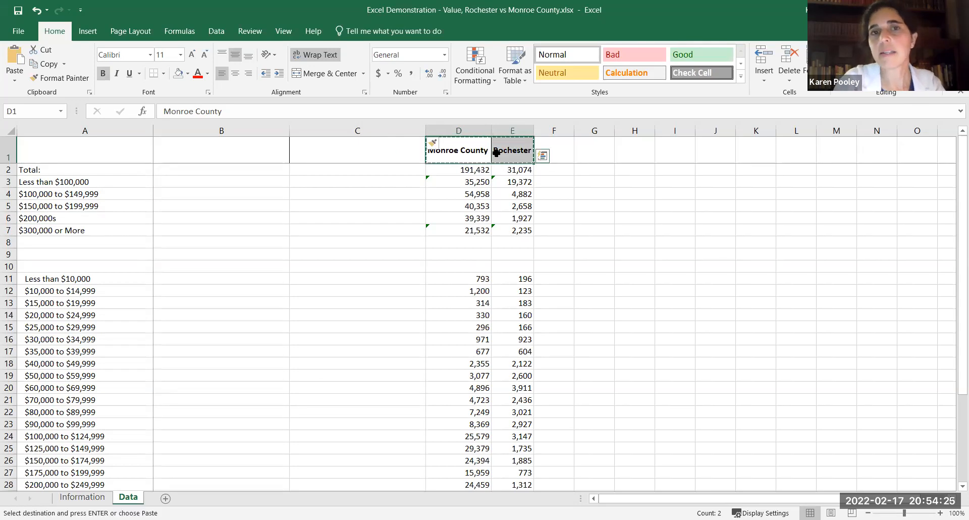
{"action": "left_click", "coordinate": [266, 153]}
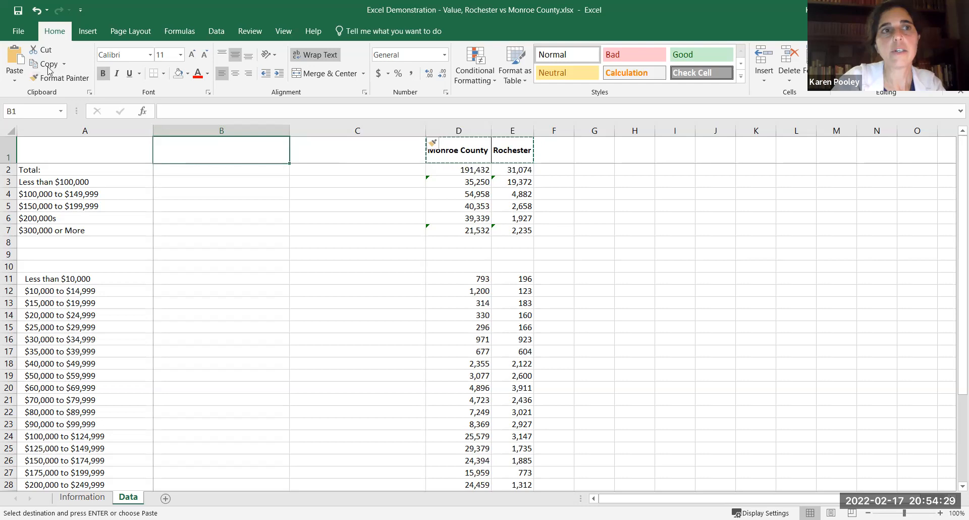
{"action": "left_click", "coordinate": [10, 59]}
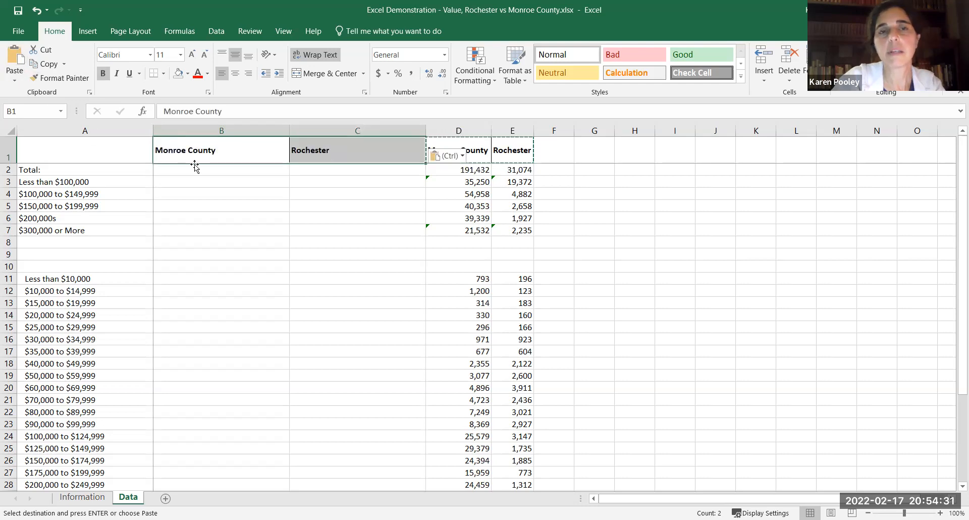
Auto-fit the widths of the newly inserted columns B and C to their headers.
{"action": "left_click", "coordinate": [284, 130]}
{"action": "left_click_drag", "start_coordinate": [291, 132], "coordinate": [292, 129]}
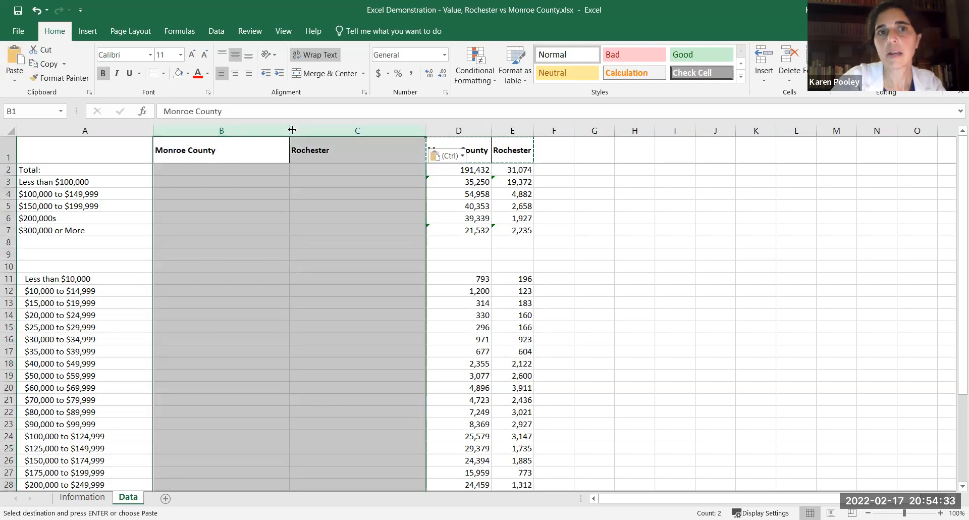
{"action": "double_click", "coordinate": [292, 130]}
Enter the formula =D3/D2 in B3 for Monroe County's share of homes valued less than $100,000.
{"action": "left_click", "coordinate": [197, 181]}
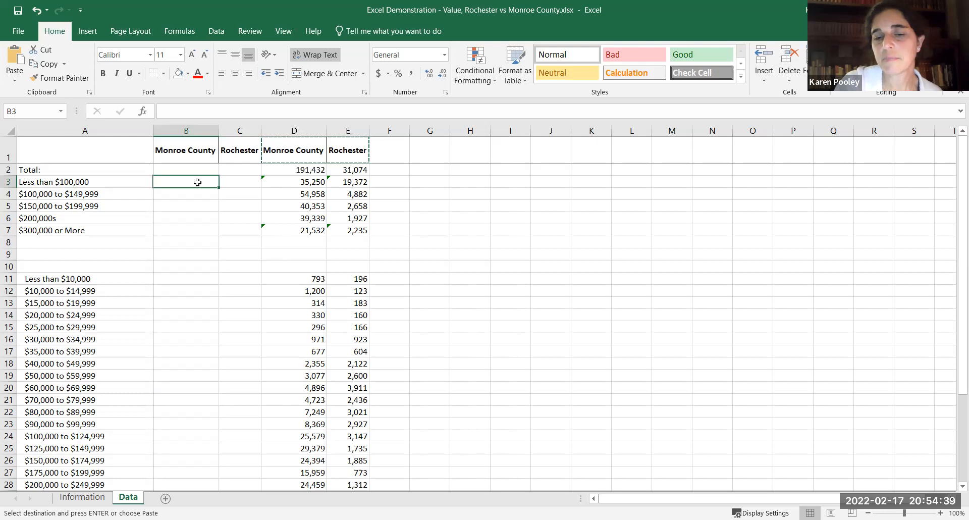
{"action": "type", "text": "="}
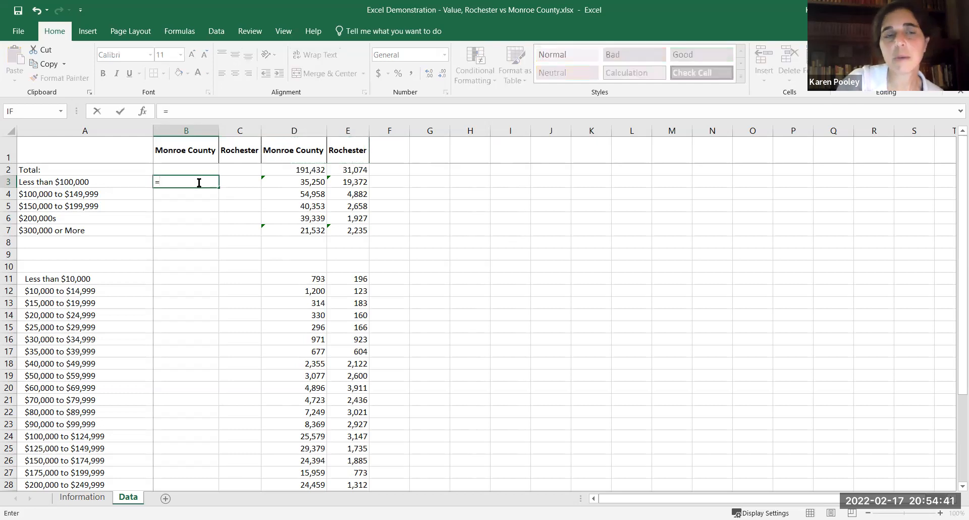
{"action": "left_click", "coordinate": [280, 182]}
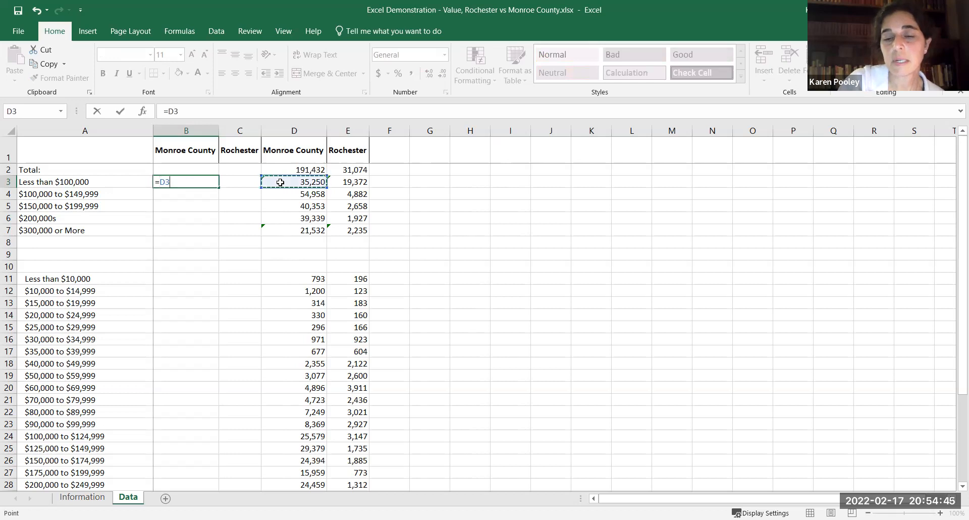
{"action": "type", "text": "/"}
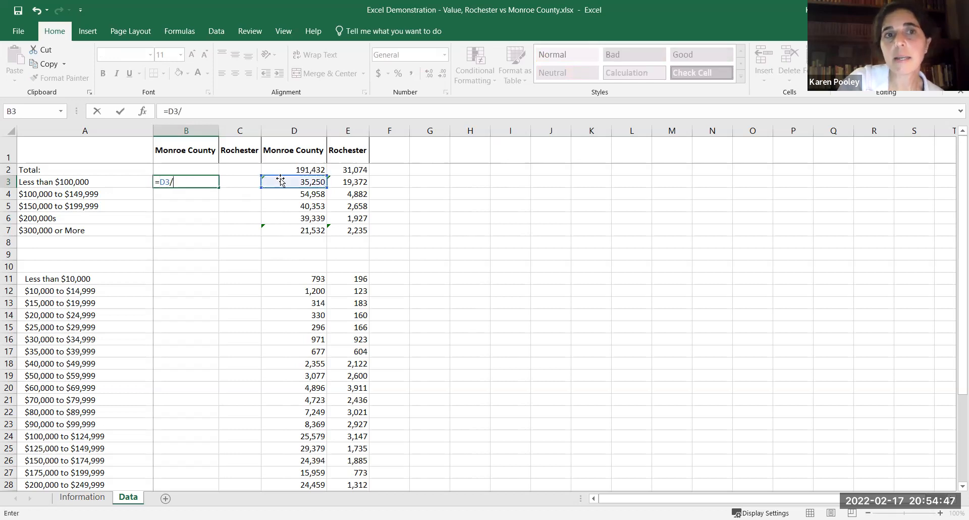
{"action": "left_click", "coordinate": [277, 168]}
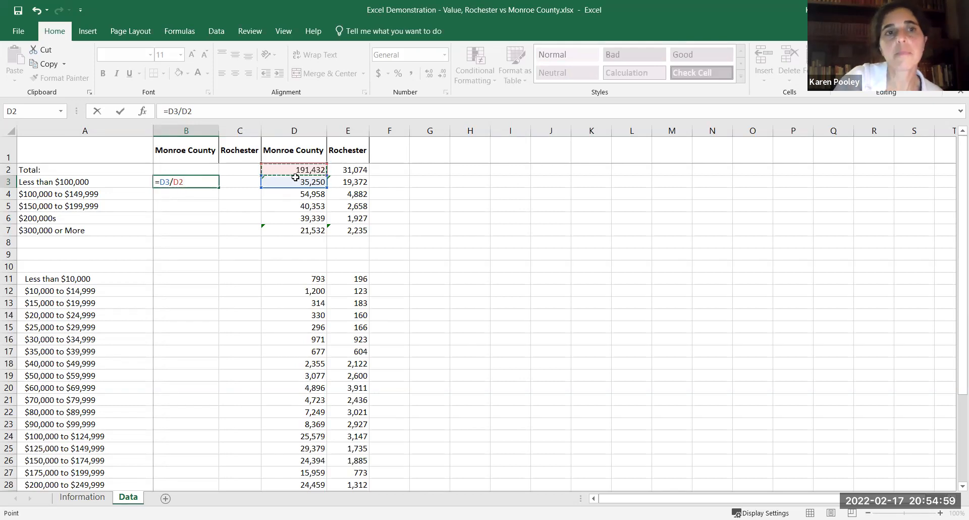
{"action": "key", "text": "Return"}
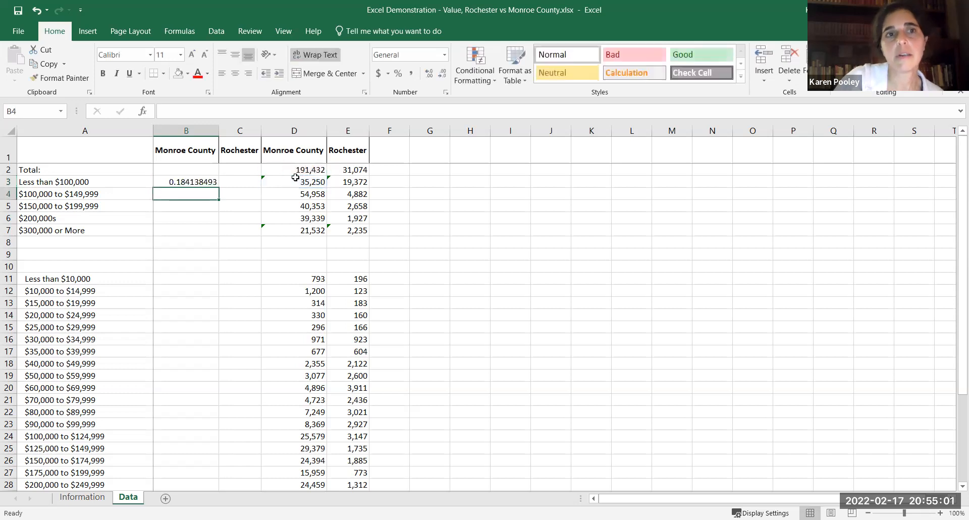
Try filling the share formula from B3 down to B4 and check the copied cell references.
{"action": "left_click", "coordinate": [205, 183]}
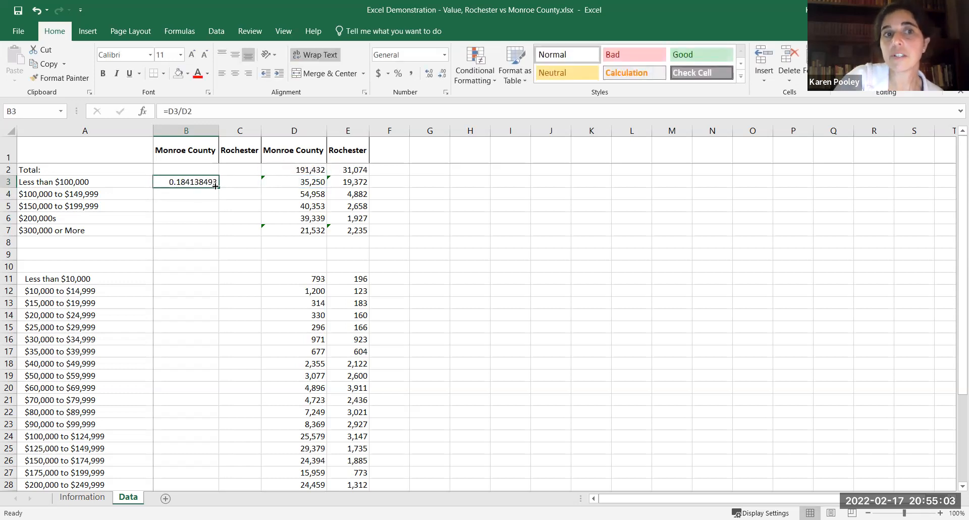
{"action": "left_click_drag", "start_coordinate": [218, 188], "coordinate": [218, 200]}
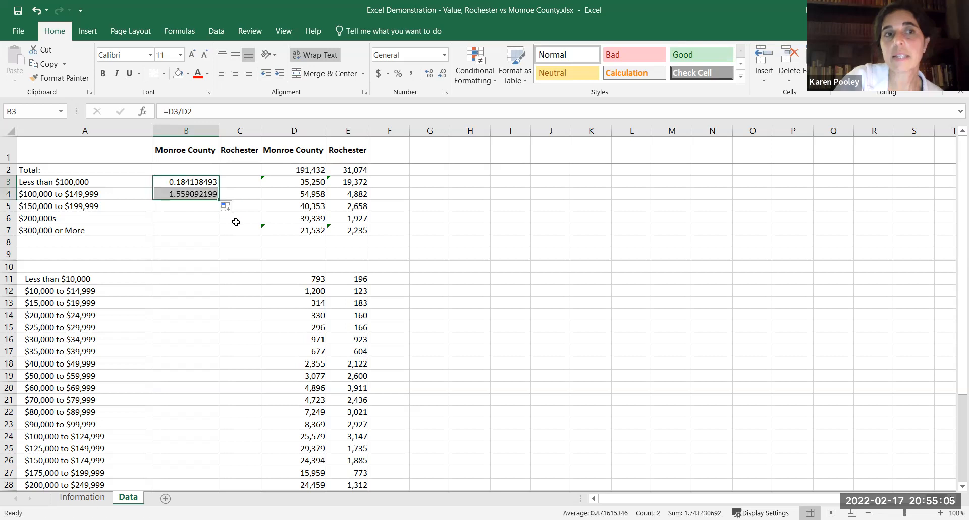
{"action": "left_click", "coordinate": [202, 195]}
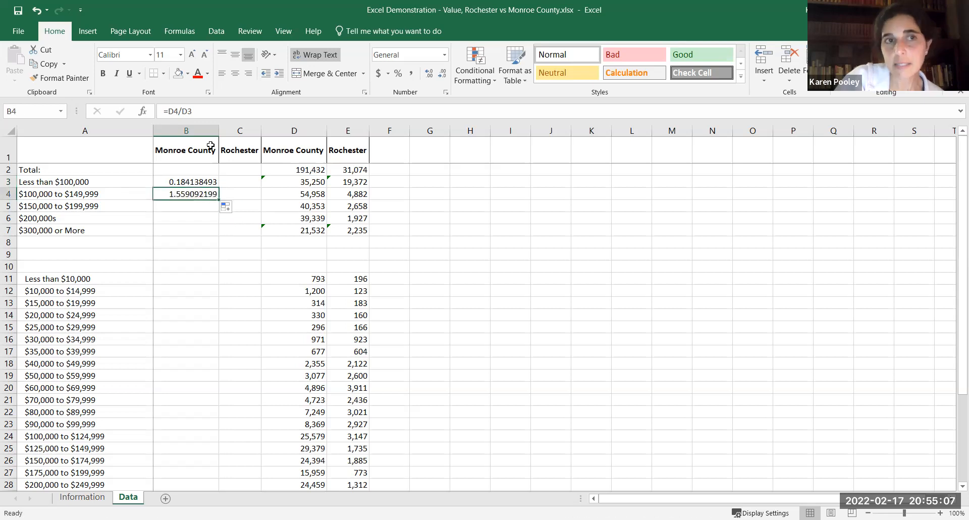
{"action": "left_click", "coordinate": [212, 112]}
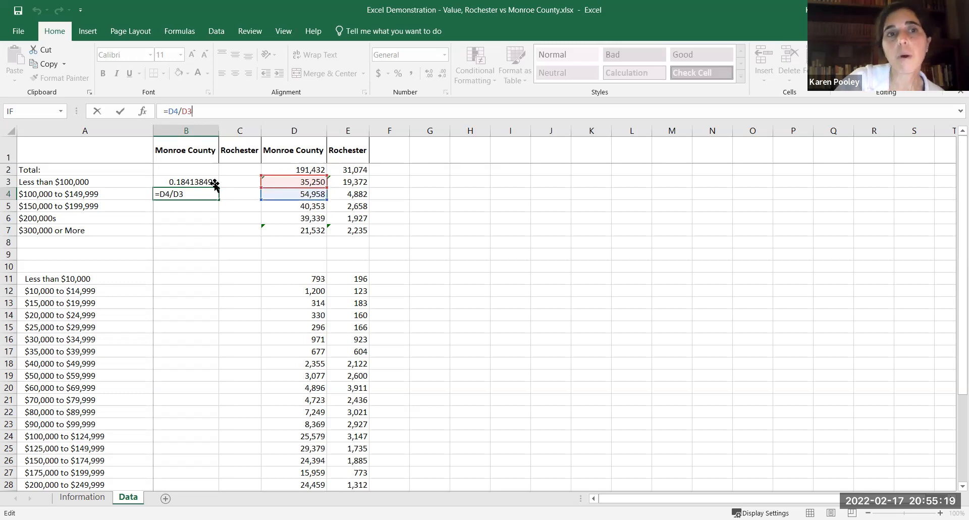
{"action": "key", "text": "Escape"}
Change the share formula in B3 to =D3/D$2 and fill it down through B7.
{"action": "left_click", "coordinate": [196, 185]}
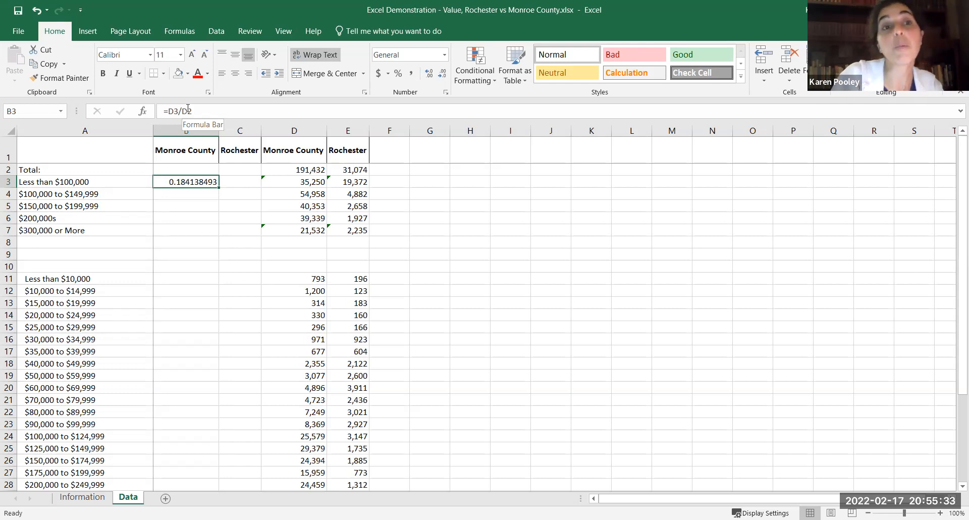
{"action": "left_click", "coordinate": [188, 108]}
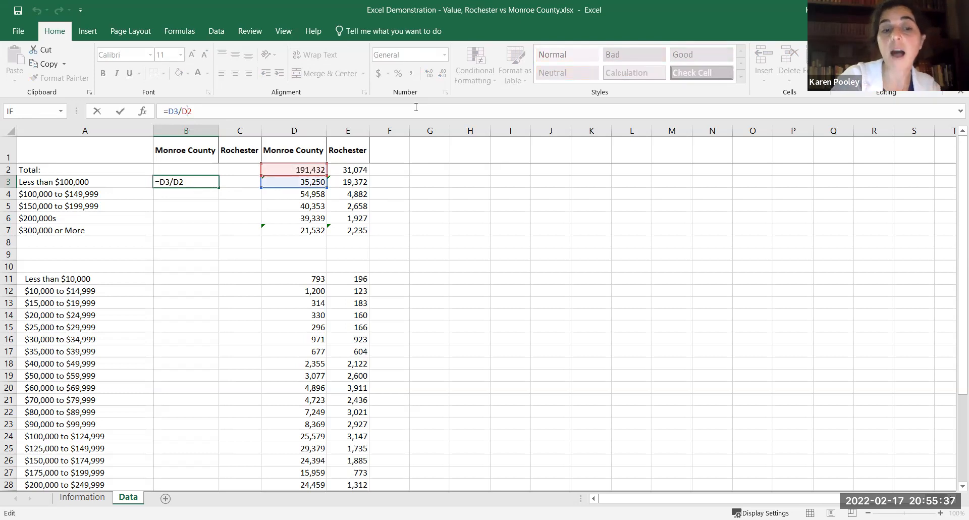
{"action": "type", "text": "$"}
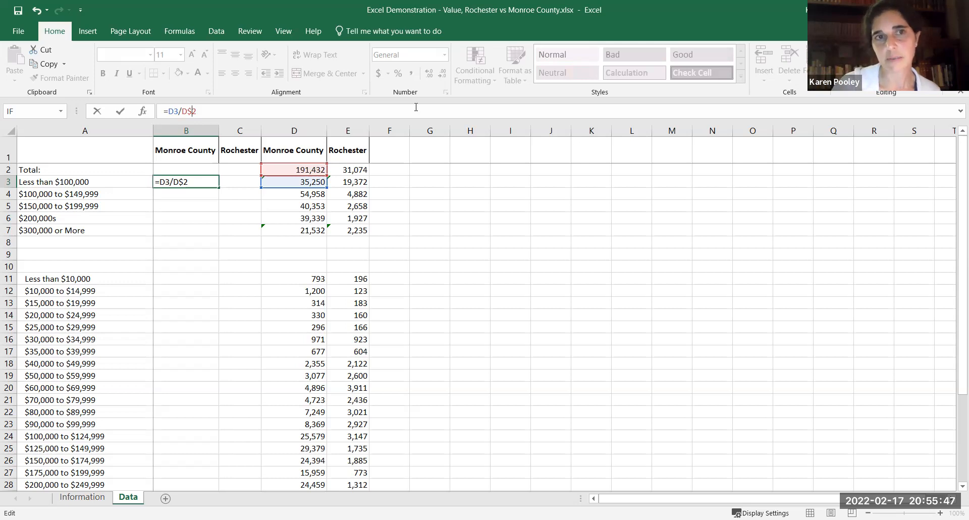
{"action": "key", "text": "Return"}
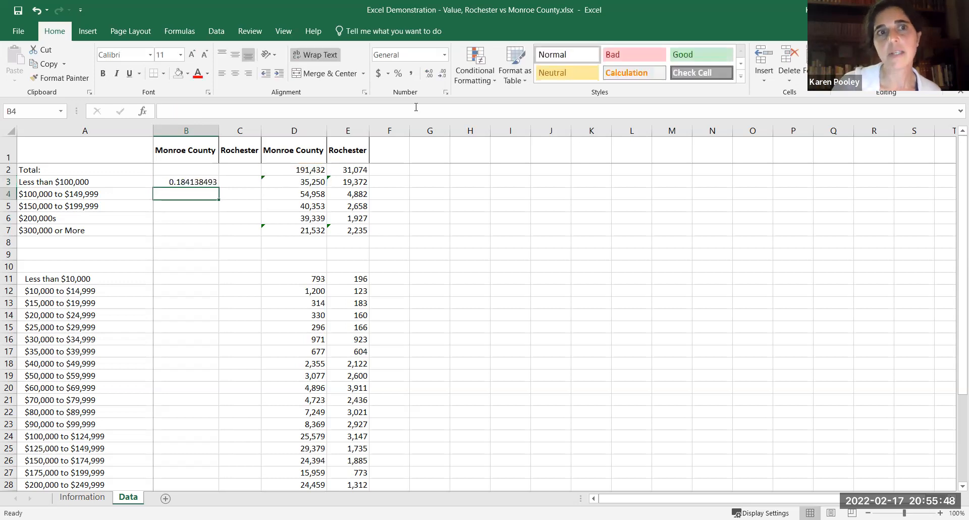
{"action": "left_click", "coordinate": [200, 178]}
{"action": "left_click_drag", "start_coordinate": [220, 187], "coordinate": [218, 234]}
Examine the formulas in B3:B7 to check that each category is divided by the Monroe County total.
{"action": "left_click", "coordinate": [207, 229]}
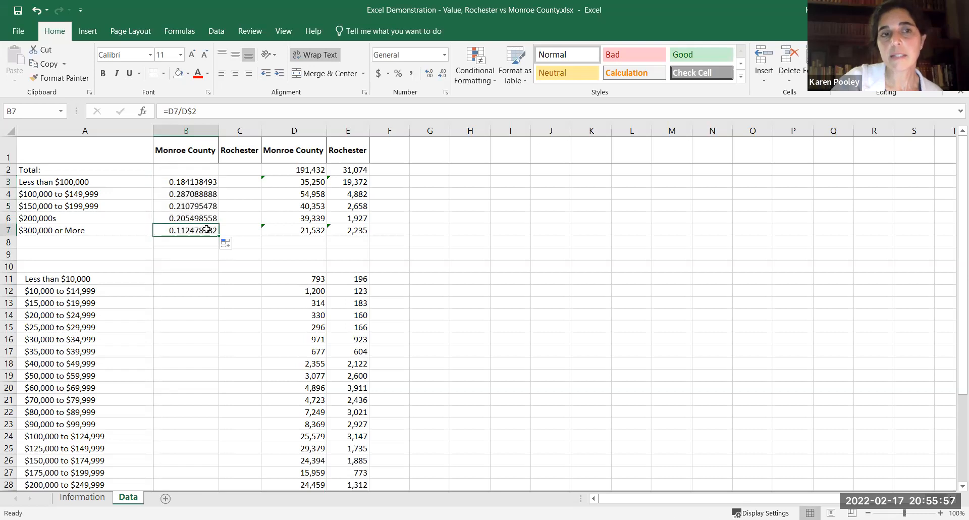
{"action": "left_click", "coordinate": [236, 110]}
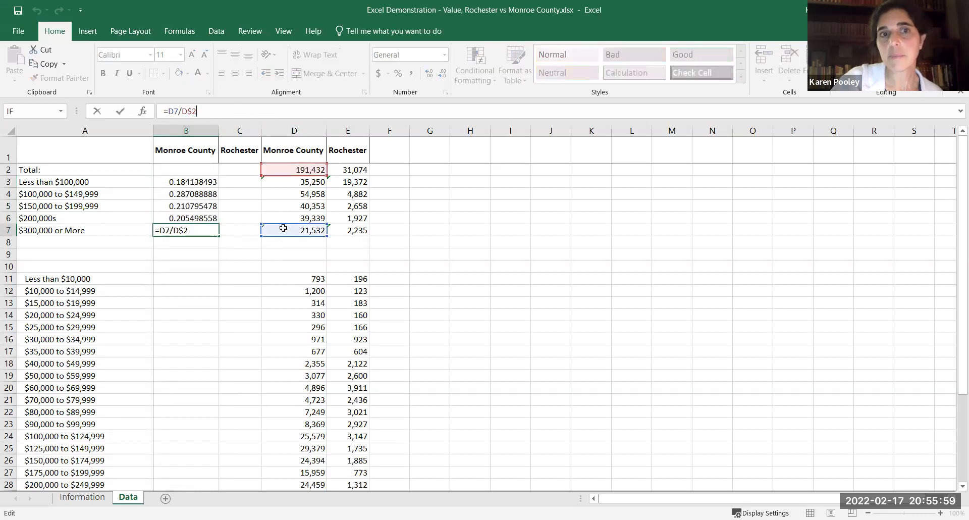
{"action": "key", "text": "Return"}
{"action": "left_click", "coordinate": [178, 183]}
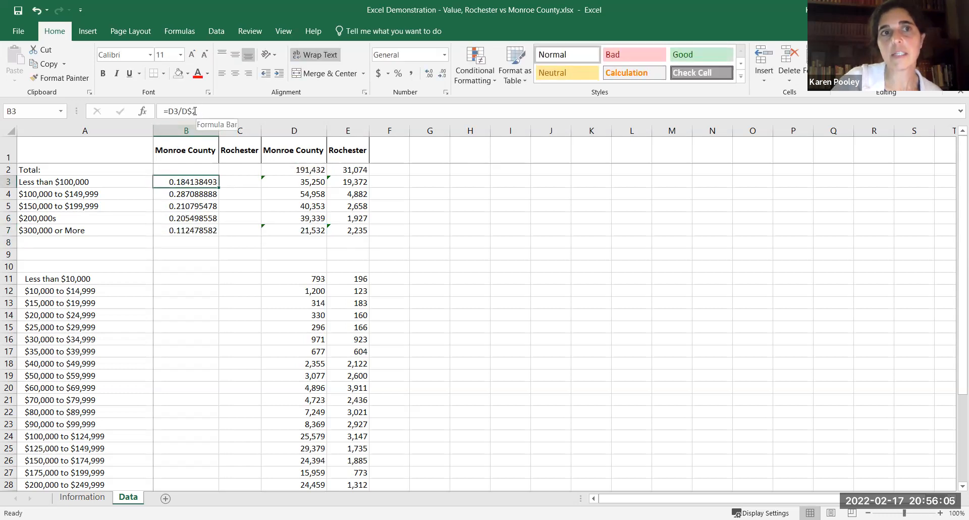
{"action": "key", "text": "Down"}
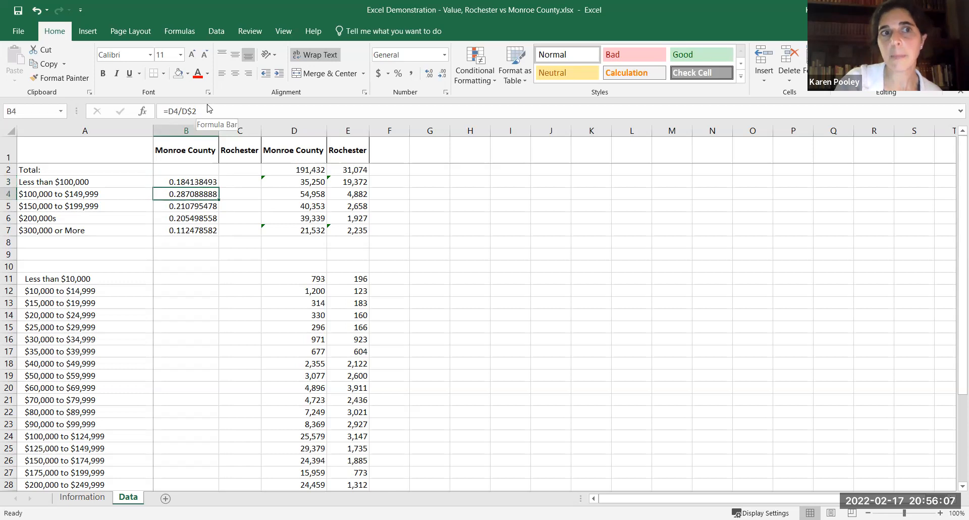
{"action": "key", "text": "Down"}
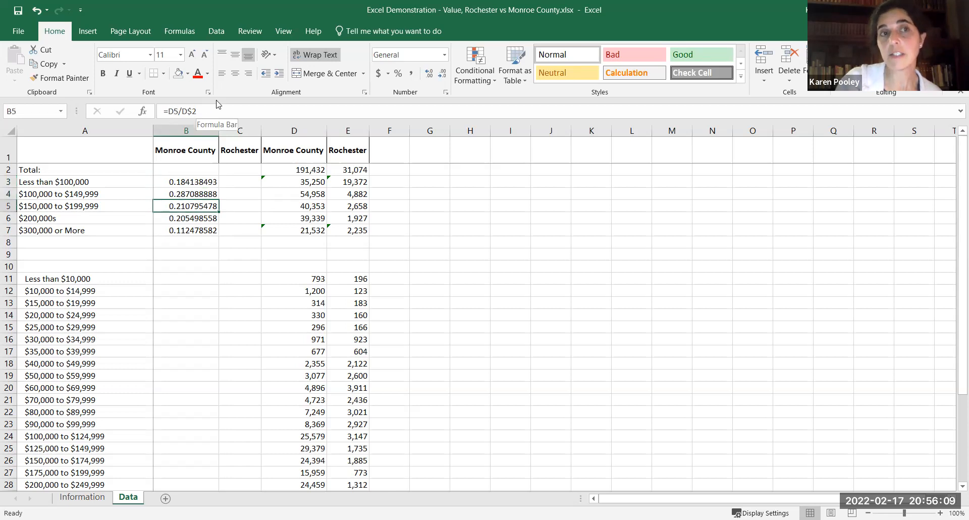
{"action": "key", "text": "Down"}
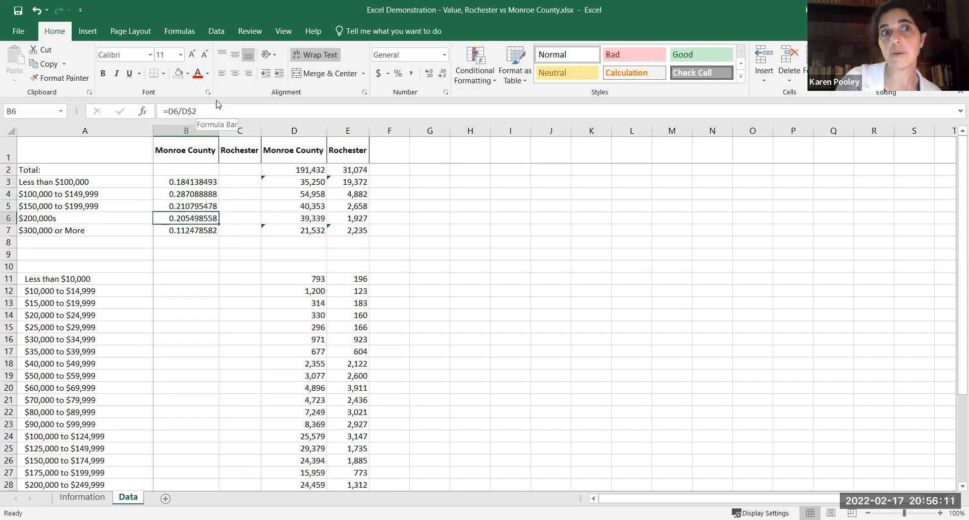
{"action": "key", "text": "Down"}
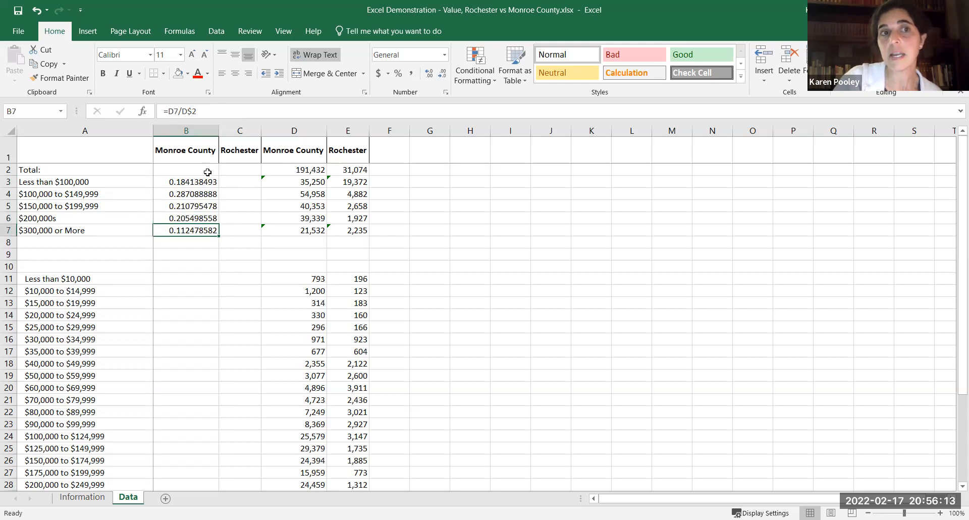
Format the shares in B3:B7 as percentages and fill them across into C3:C7 for Rochester.
{"action": "left_click_drag", "start_coordinate": [203, 179], "coordinate": [204, 228]}
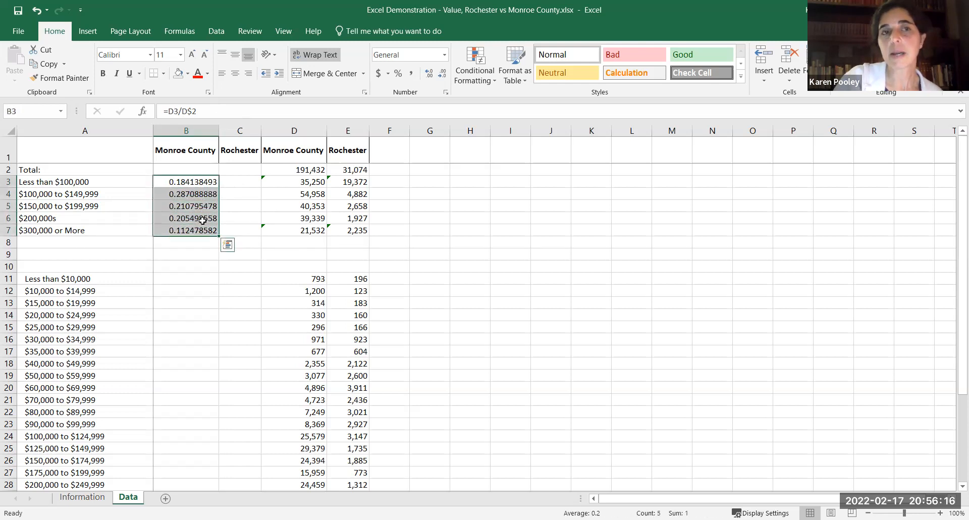
{"action": "left_click", "coordinate": [399, 75]}
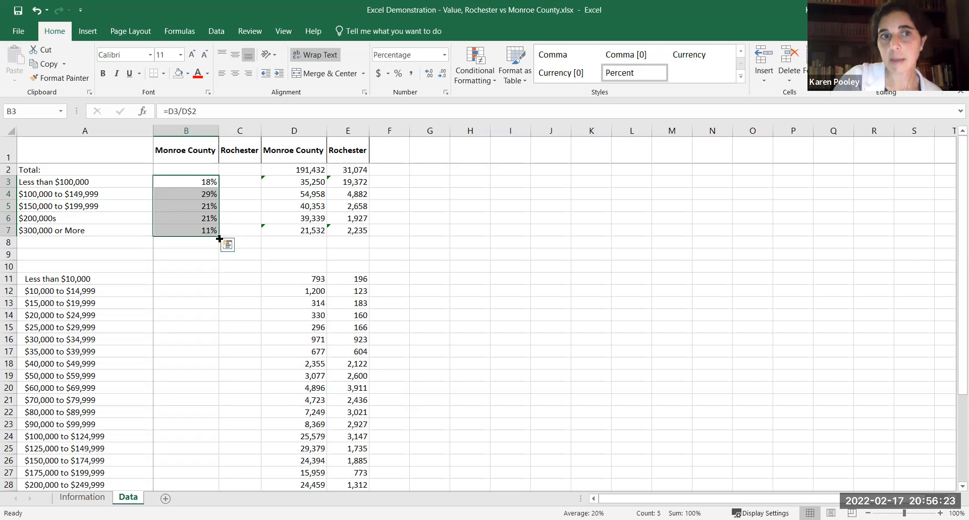
{"action": "left_click_drag", "start_coordinate": [220, 239], "coordinate": [262, 238]}
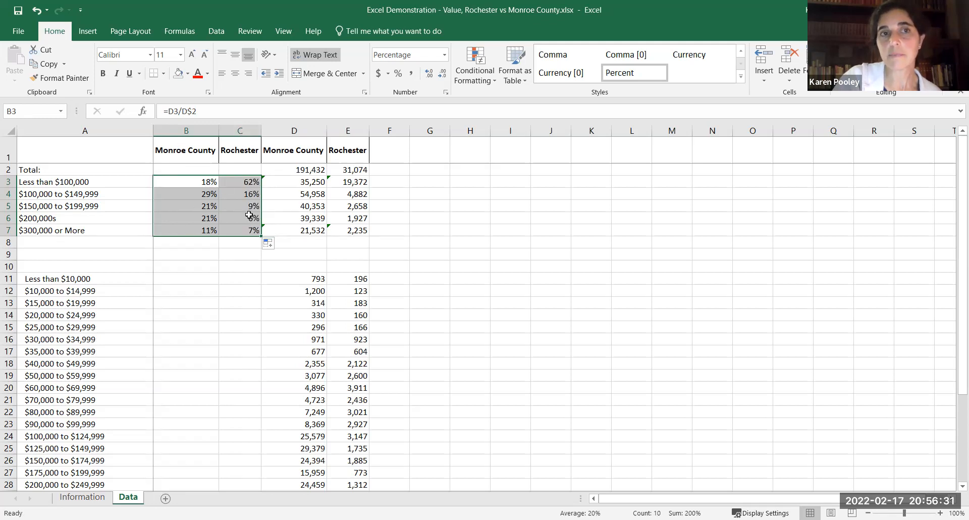
Insert a 100% stacked column chart from A3:C7 and place it in the empty area beside the data columns.
{"action": "left_click", "coordinate": [129, 179]}
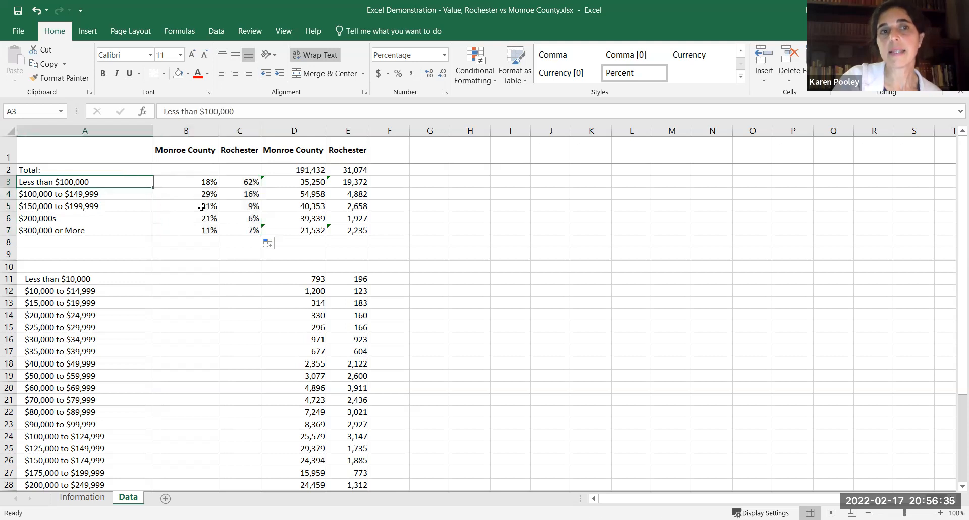
{"action": "left_click", "coordinate": [230, 227], "text": "shift"}
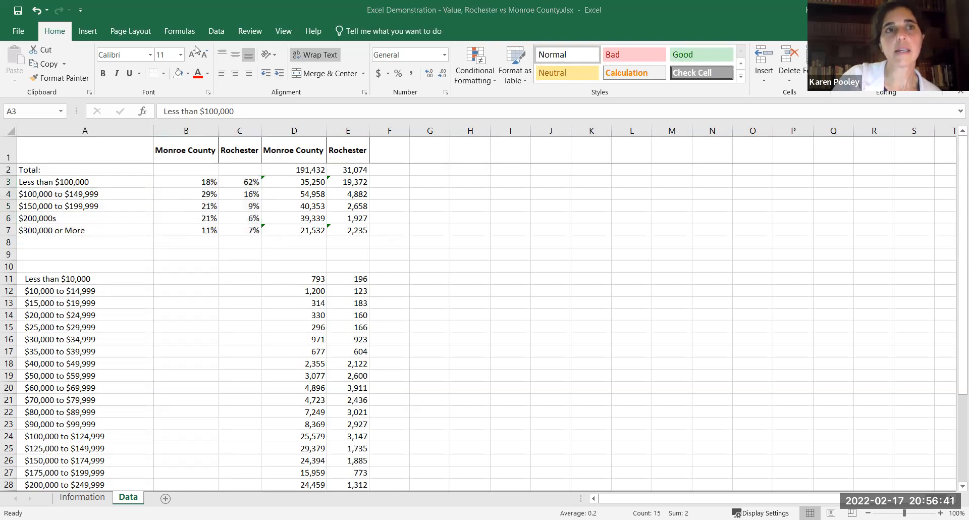
{"action": "left_click", "coordinate": [87, 32]}
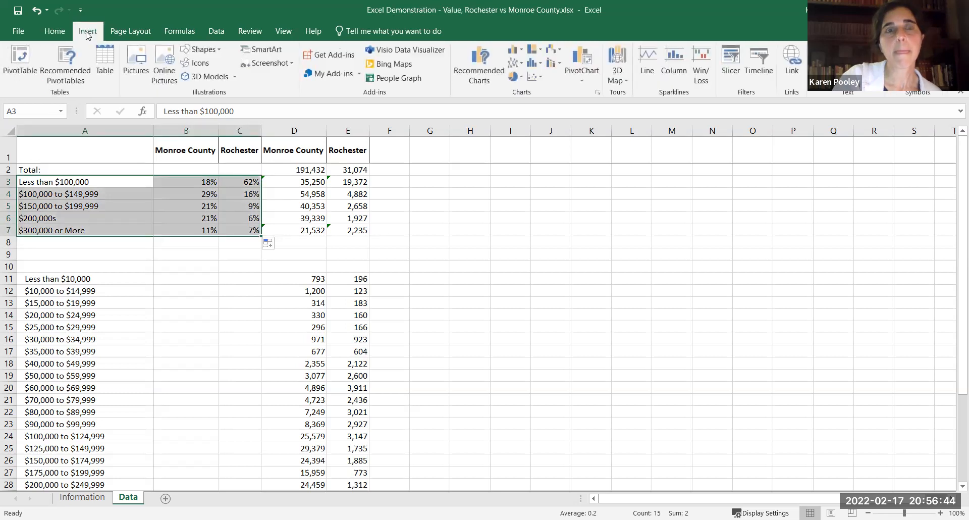
{"action": "left_click", "coordinate": [520, 51]}
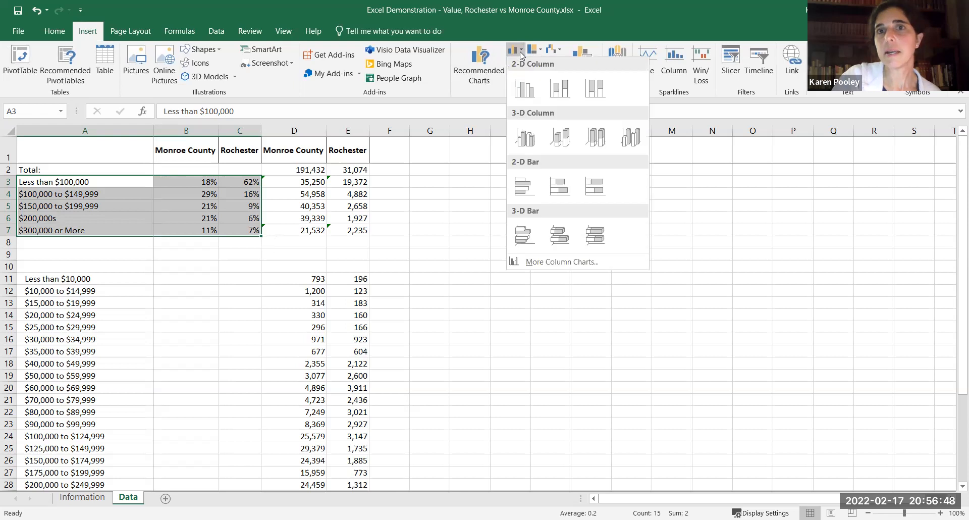
{"action": "left_click", "coordinate": [595, 94]}
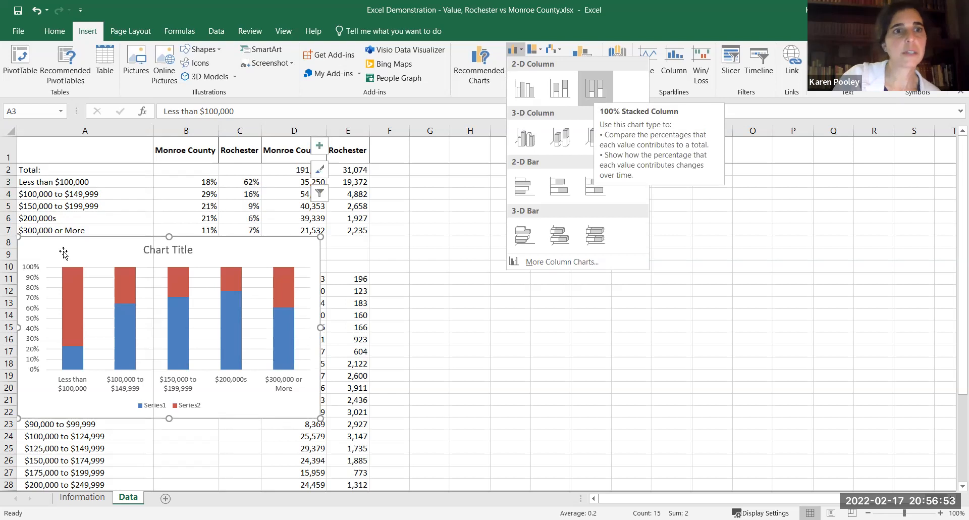
{"action": "left_click_drag", "start_coordinate": [65, 252], "coordinate": [444, 187]}
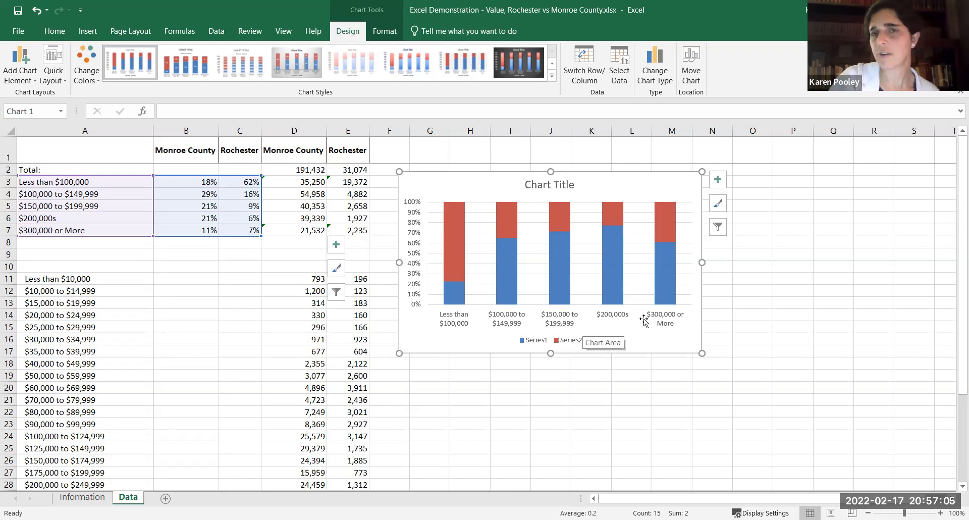
Swap the chart's rows and columns in its data source so the value categories become the series.
{"action": "right_click", "coordinate": [658, 183]}
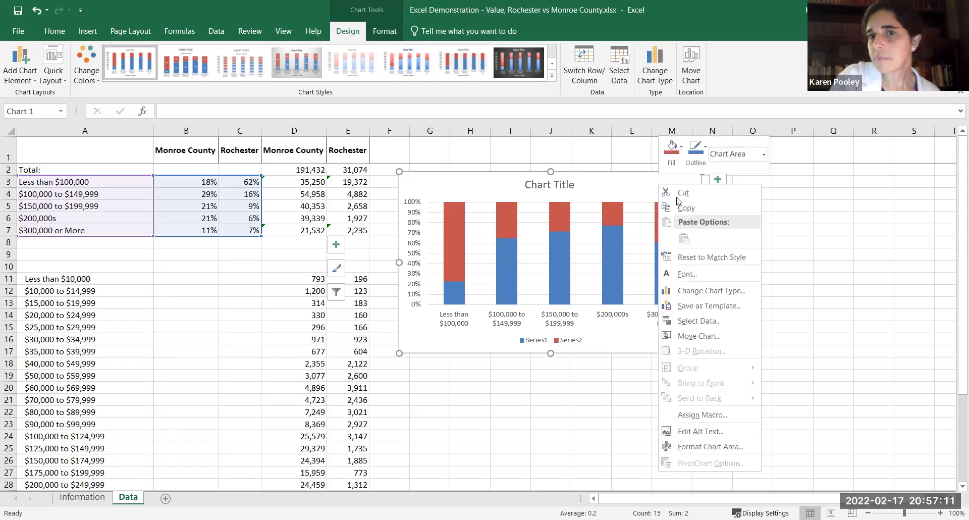
{"action": "left_click", "coordinate": [697, 321]}
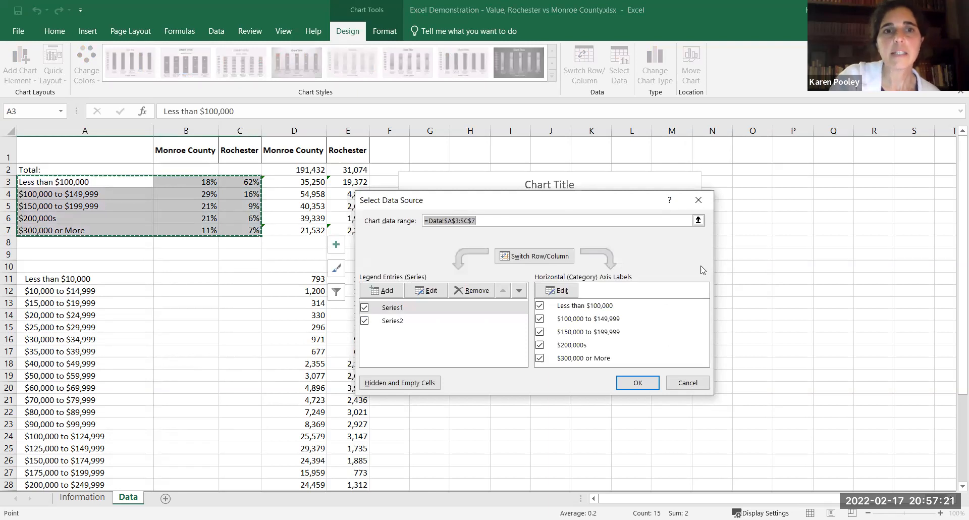
{"action": "left_click_drag", "start_coordinate": [571, 202], "coordinate": [247, 270]}
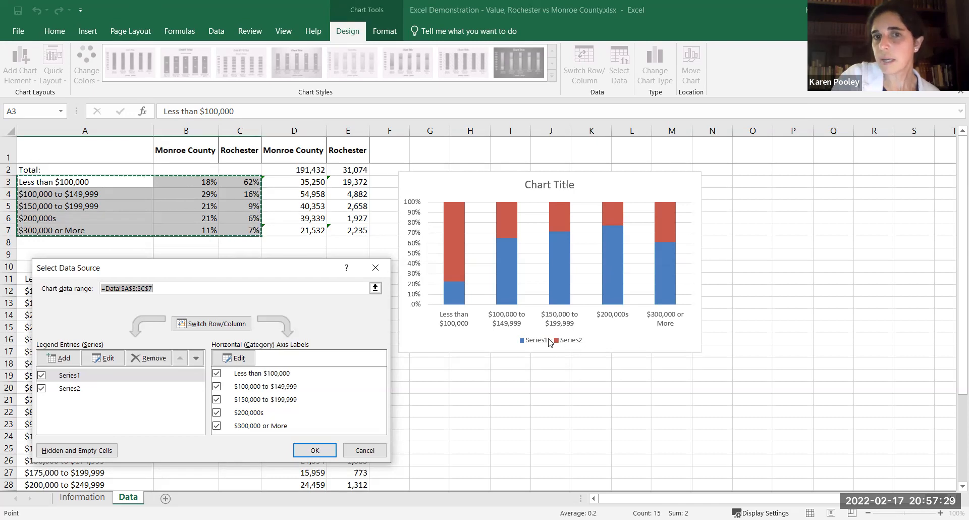
{"action": "left_click", "coordinate": [214, 325]}
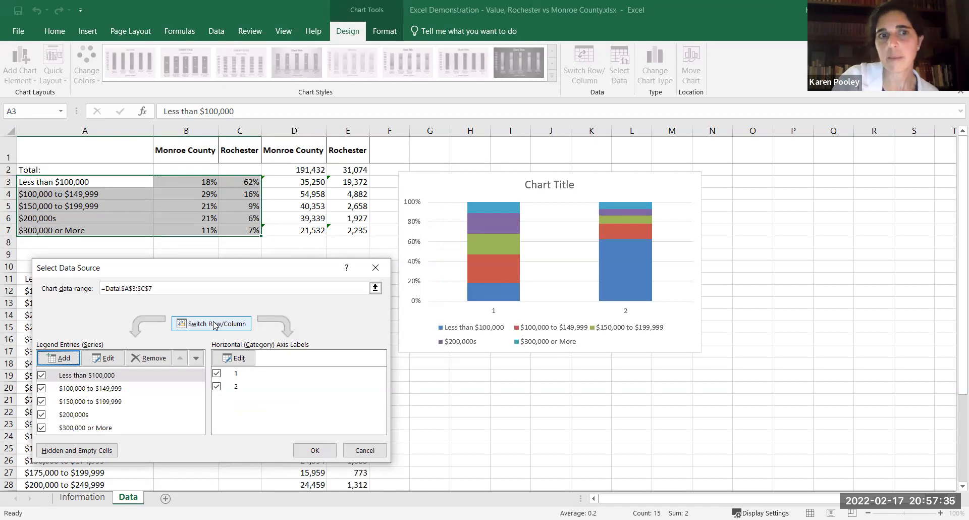
{"action": "left_click", "coordinate": [214, 325]}
{"action": "left_click", "coordinate": [214, 325]}
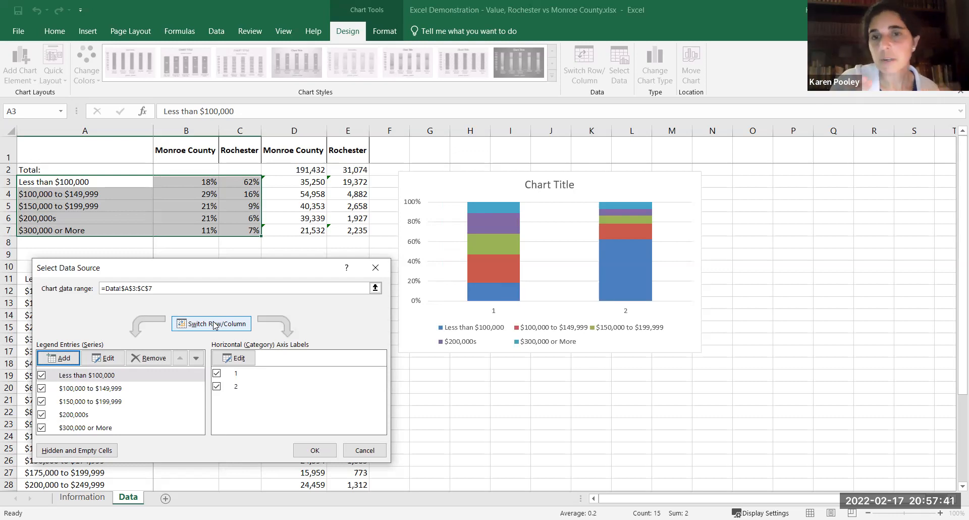
{"action": "left_click", "coordinate": [214, 325]}
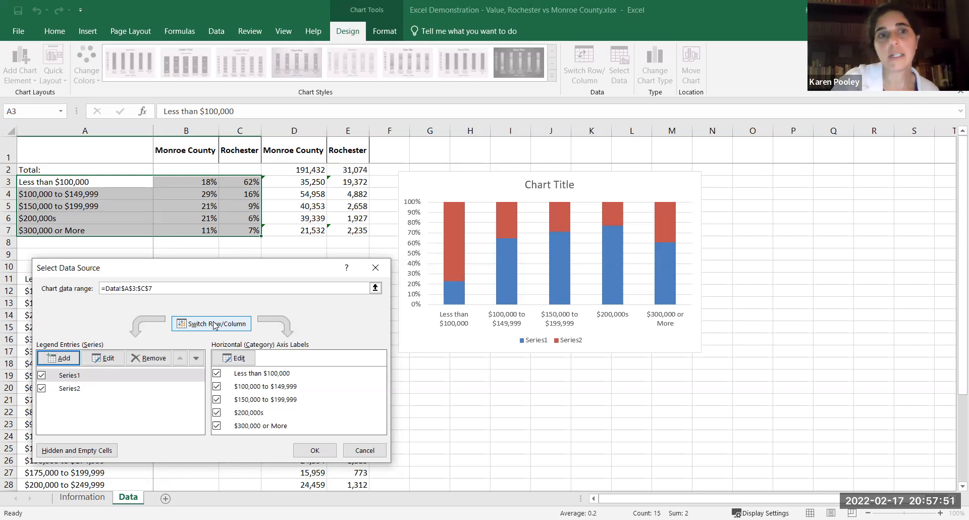
{"action": "left_click", "coordinate": [214, 325]}
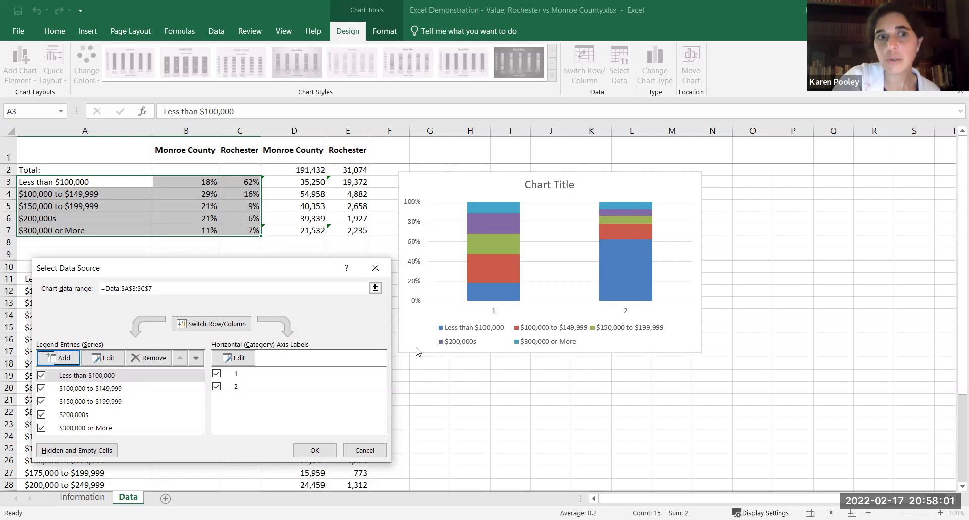
Set the chart's horizontal axis labels to the Monroe County and Rochester headers in B1:C1 and apply the data source changes.
{"action": "left_click", "coordinate": [239, 359]}
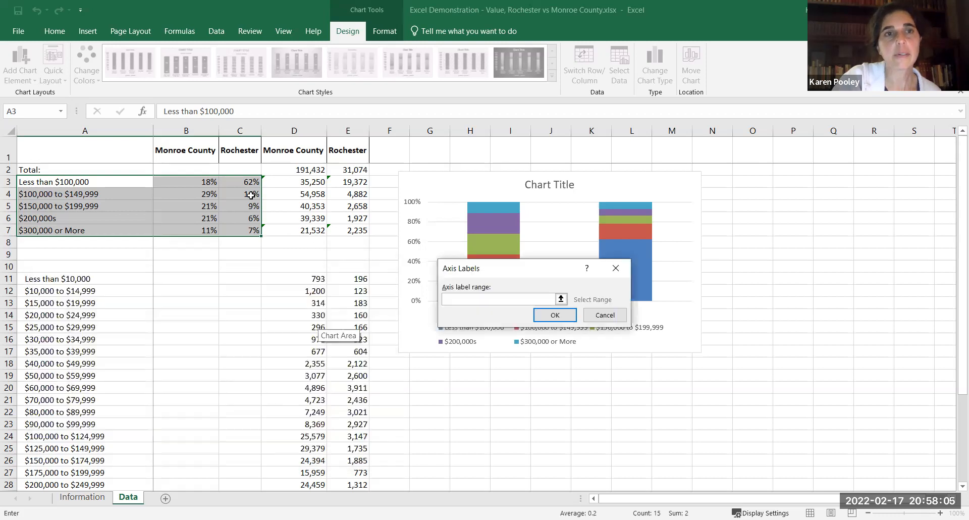
{"action": "left_click", "coordinate": [199, 154]}
{"action": "left_click_drag", "start_coordinate": [229, 151], "coordinate": [230, 152]}
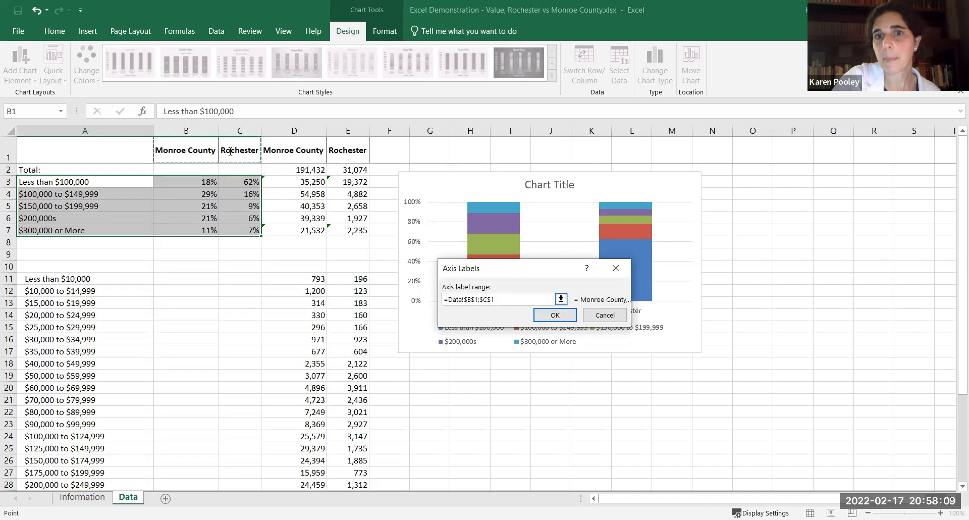
{"action": "left_click", "coordinate": [560, 315]}
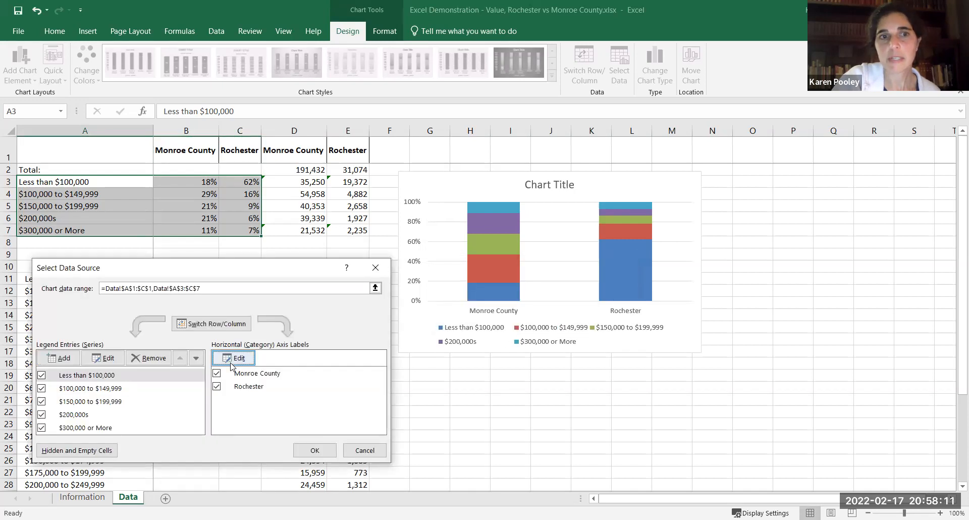
{"action": "left_click", "coordinate": [233, 358]}
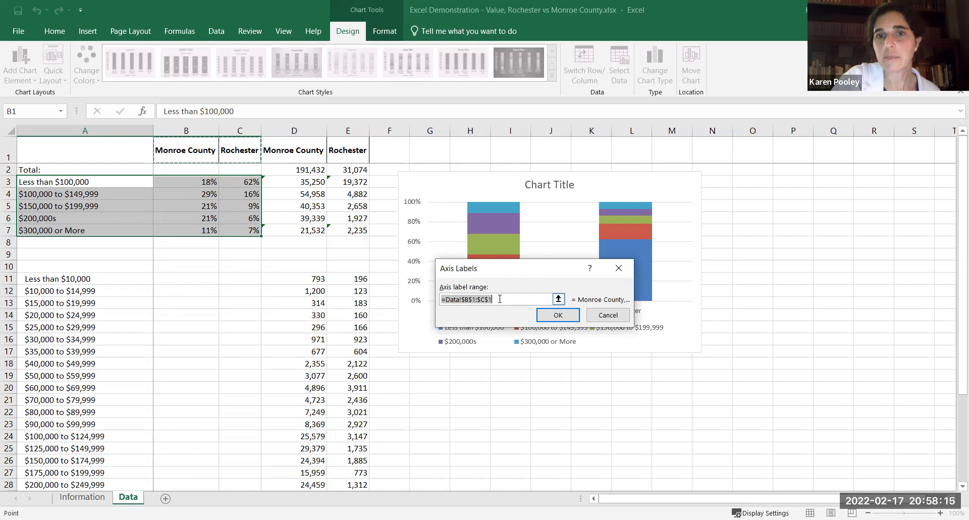
{"action": "left_click", "coordinate": [558, 315]}
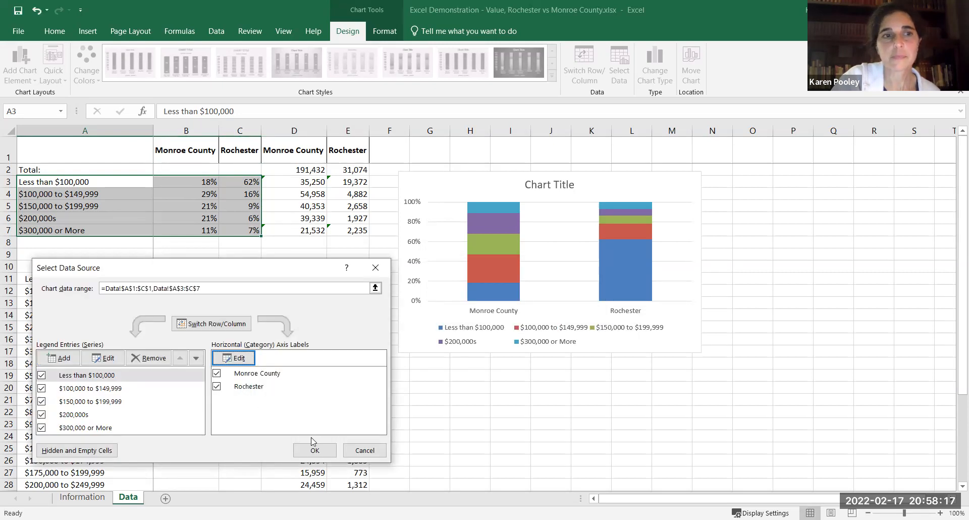
{"action": "left_click", "coordinate": [314, 445]}
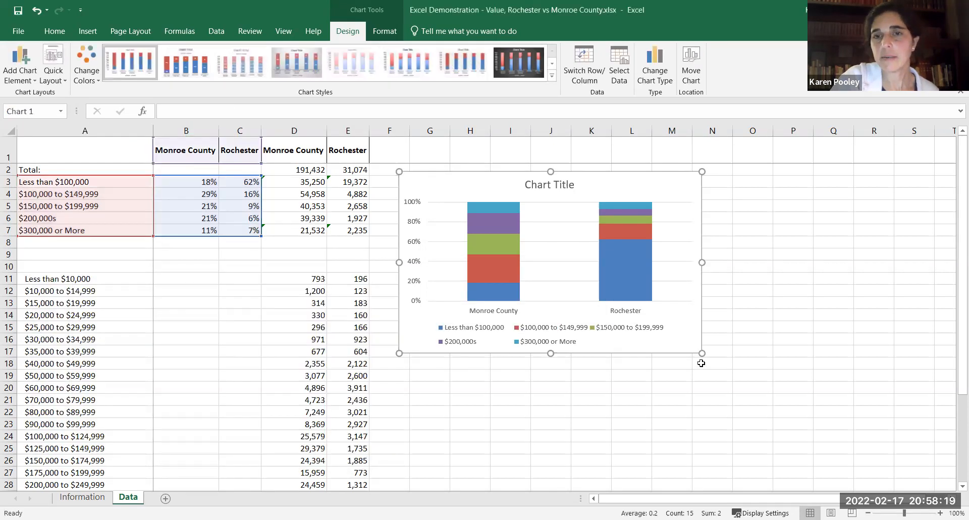
Enlarge the chart to reach about column O and row 23, and title it "Housing Values".
{"action": "left_click_drag", "start_coordinate": [702, 354], "coordinate": [764, 433]}
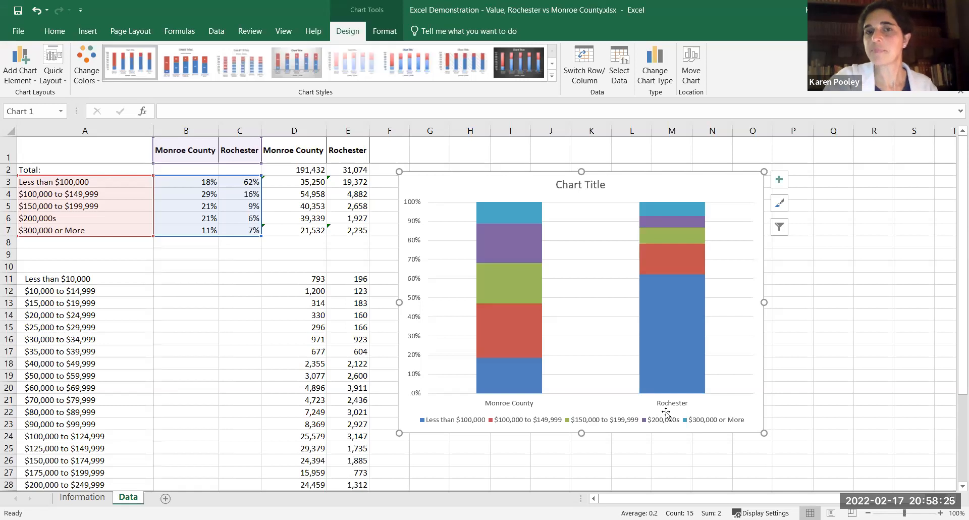
{"action": "left_click", "coordinate": [584, 187]}
{"action": "left_click", "coordinate": [585, 186]}
{"action": "key", "text": "ctrl+a"}
{"action": "type", "text": "Housing Values"}
{"action": "left_click", "coordinate": [896, 288]}
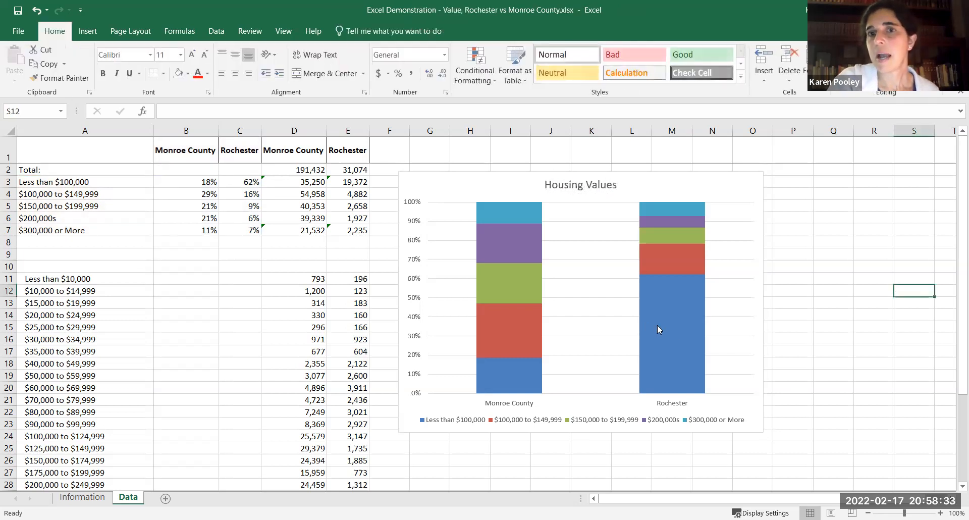
Add data labels to the Less than $100,000 series in the Housing Values chart.
{"action": "left_click", "coordinate": [669, 332]}
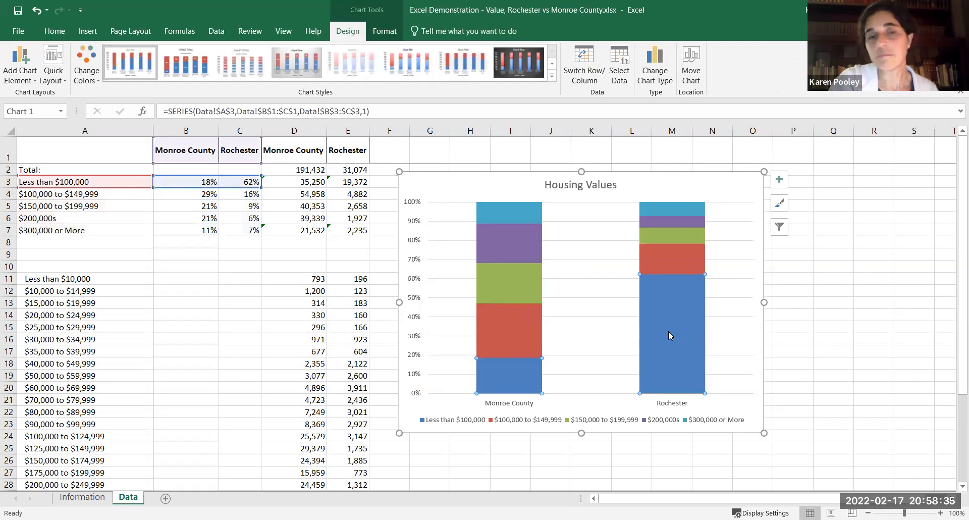
{"action": "left_click", "coordinate": [683, 266]}
{"action": "left_click", "coordinate": [677, 237]}
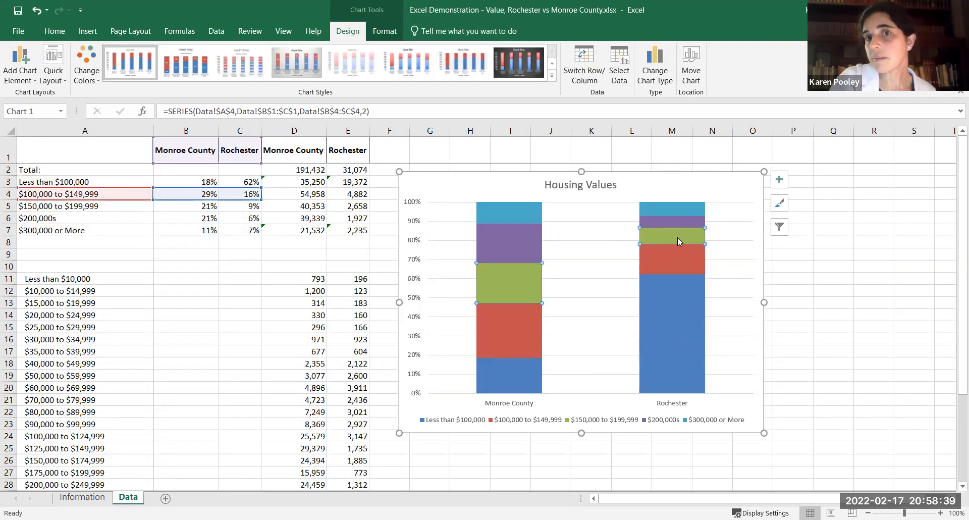
{"action": "left_click", "coordinate": [676, 327]}
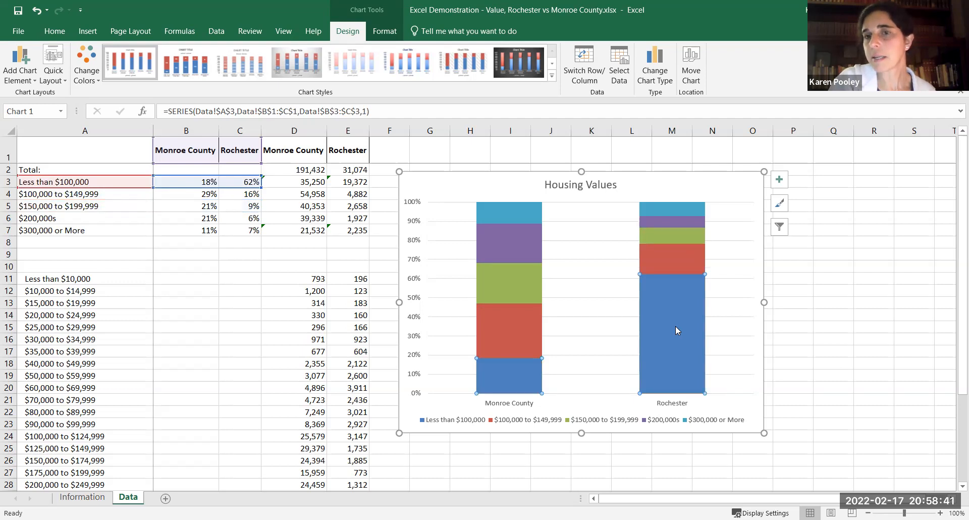
{"action": "right_click", "coordinate": [676, 327]}
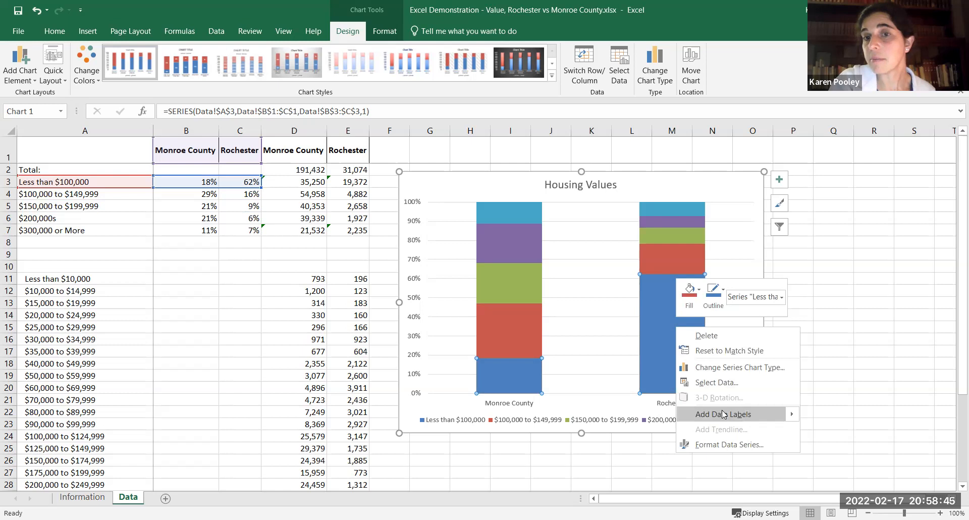
{"action": "left_click", "coordinate": [723, 414]}
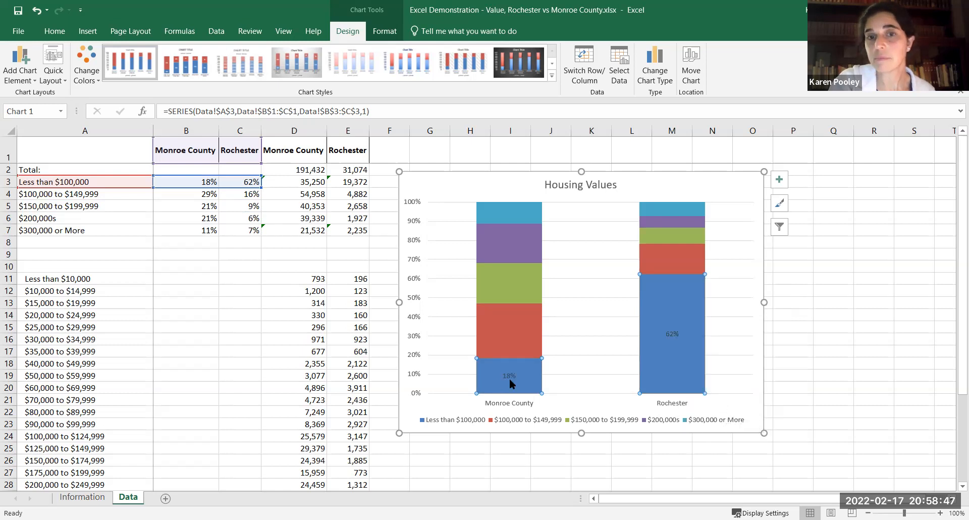
Add data labels to the other four chart series, from $100,000 to $149,999 up through $300,000 or More.
{"action": "left_click", "coordinate": [512, 342]}
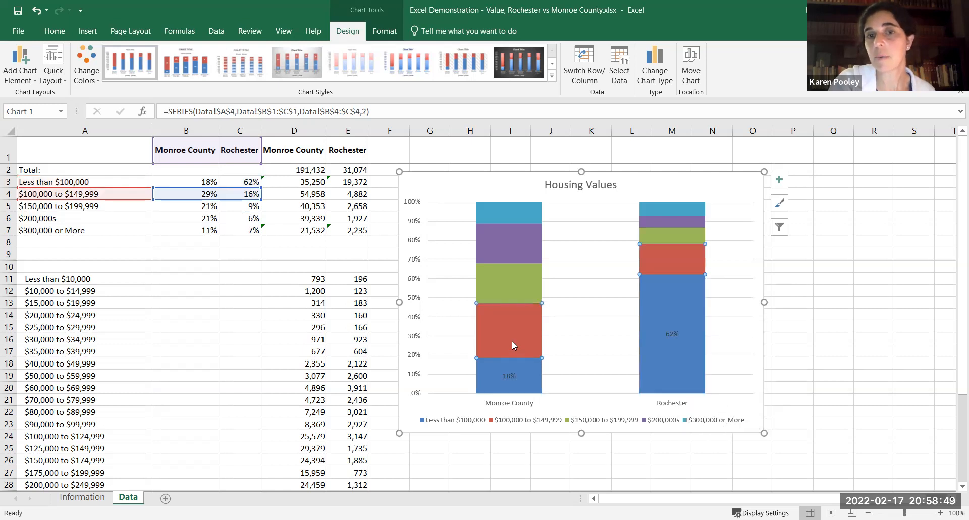
{"action": "right_click", "coordinate": [512, 340]}
{"action": "left_click", "coordinate": [549, 430]}
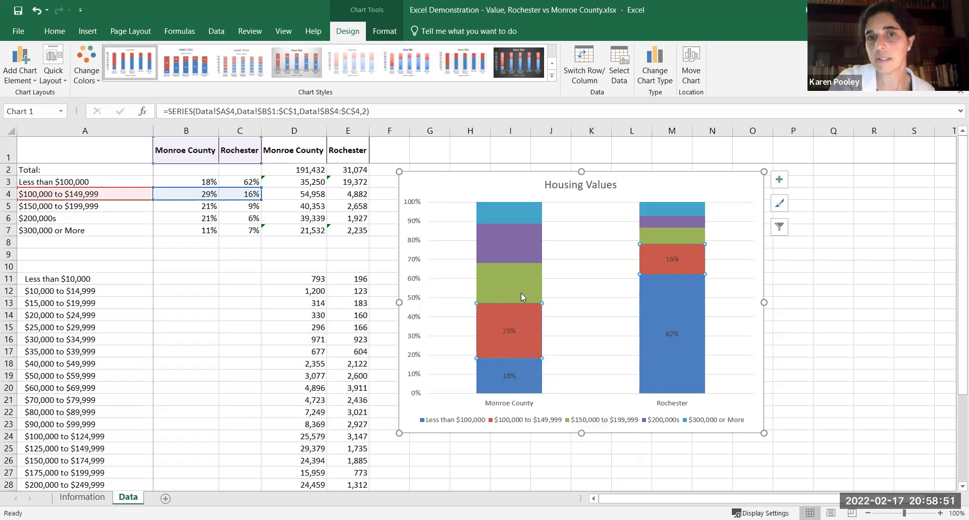
{"action": "right_click", "coordinate": [520, 292]}
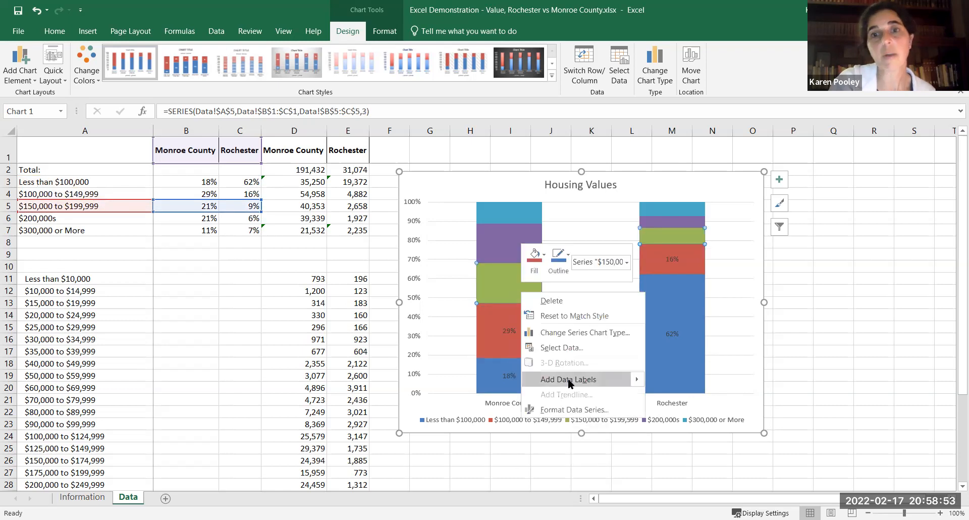
{"action": "left_click", "coordinate": [568, 378]}
{"action": "right_click", "coordinate": [515, 248]}
{"action": "left_click", "coordinate": [566, 340]}
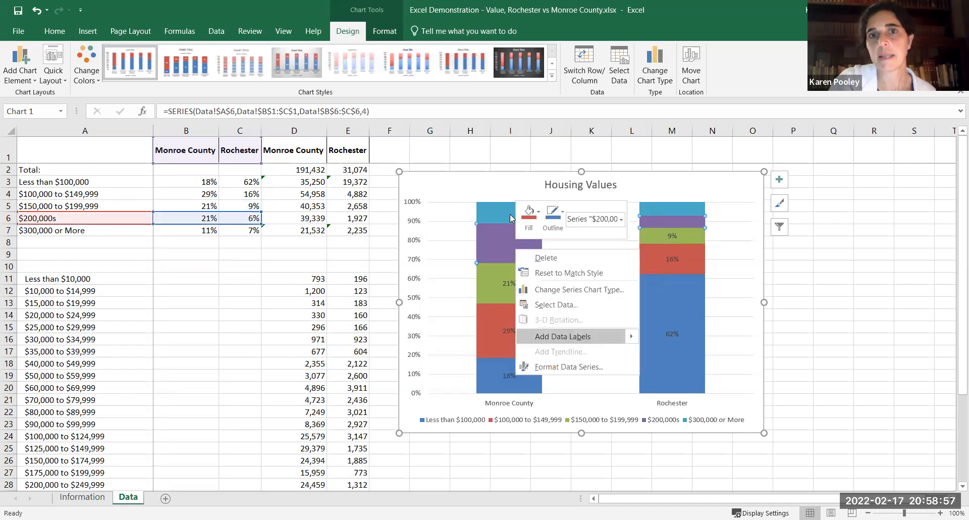
{"action": "right_click", "coordinate": [512, 217]}
{"action": "left_click", "coordinate": [566, 309]}
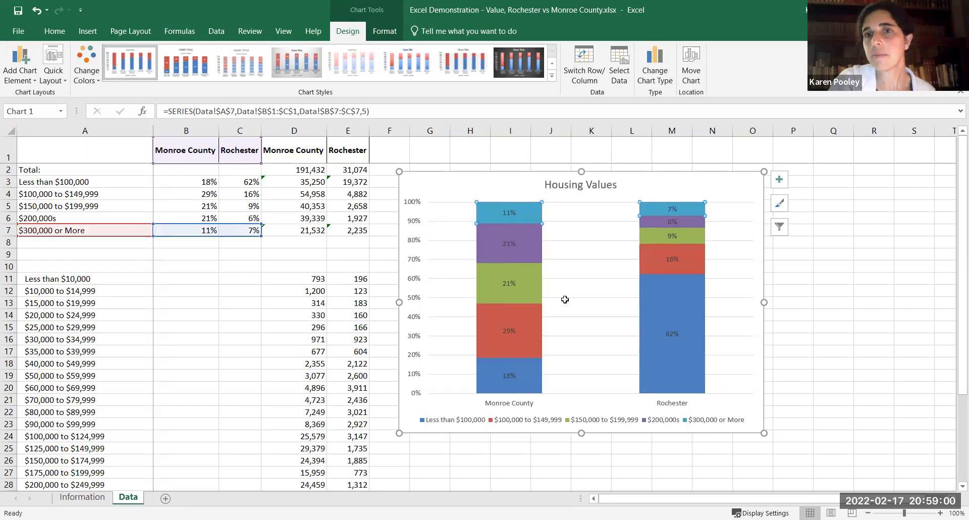
Open the chart's formatting options and fill the Less than $100,000 series with a light blue theme color.
{"action": "left_click", "coordinate": [695, 307]}
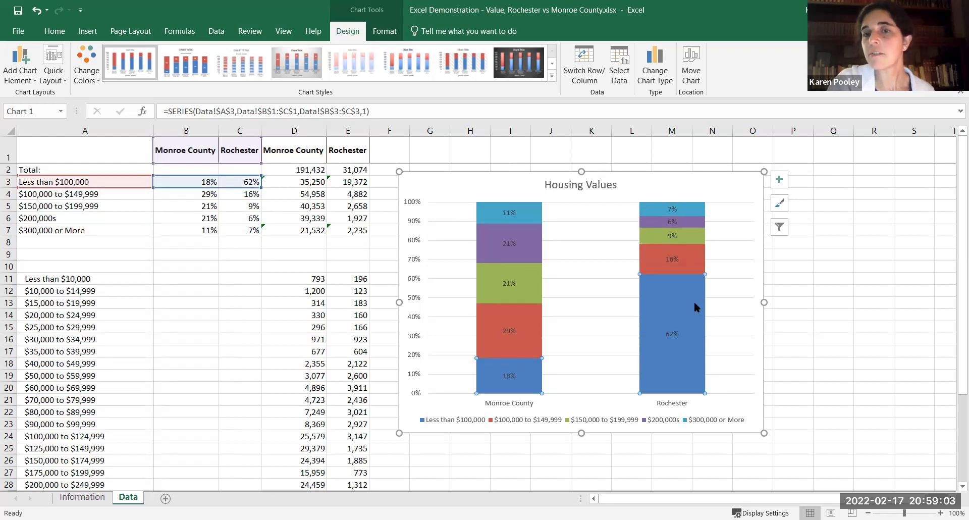
{"action": "right_click", "coordinate": [695, 305]}
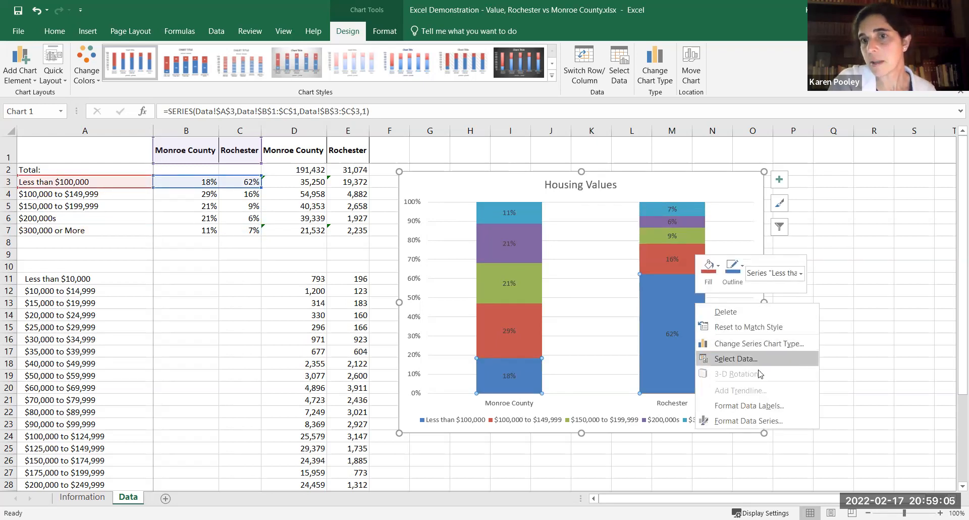
{"action": "left_click", "coordinate": [746, 187]}
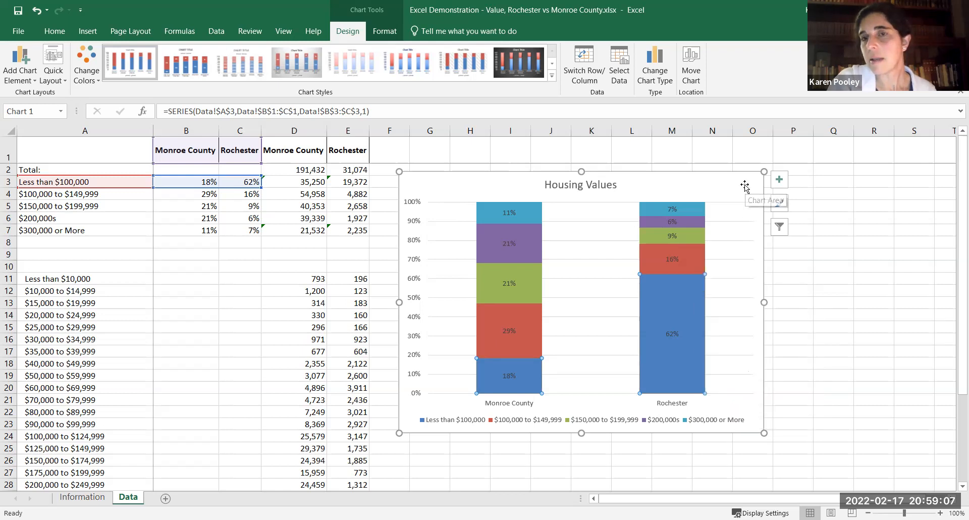
{"action": "right_click", "coordinate": [745, 185]}
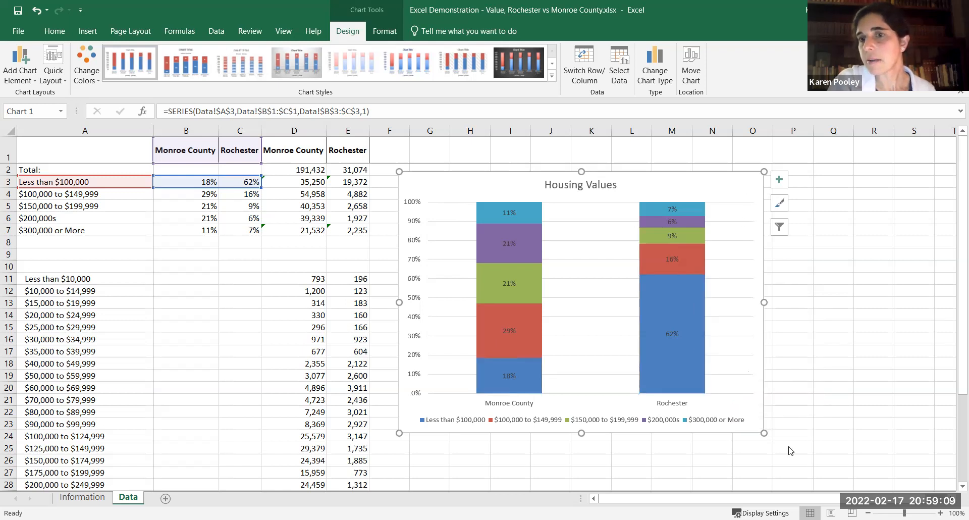
{"action": "left_click", "coordinate": [791, 448]}
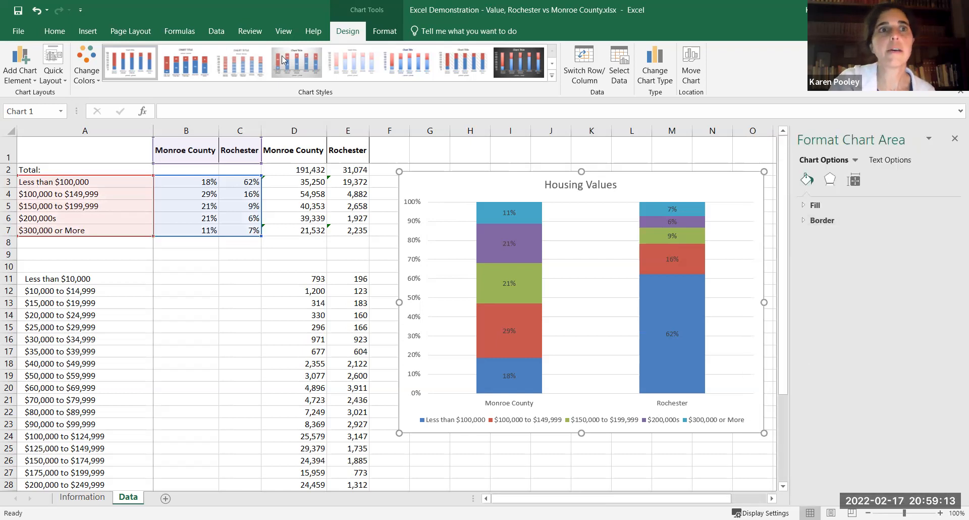
{"action": "left_click", "coordinate": [667, 302]}
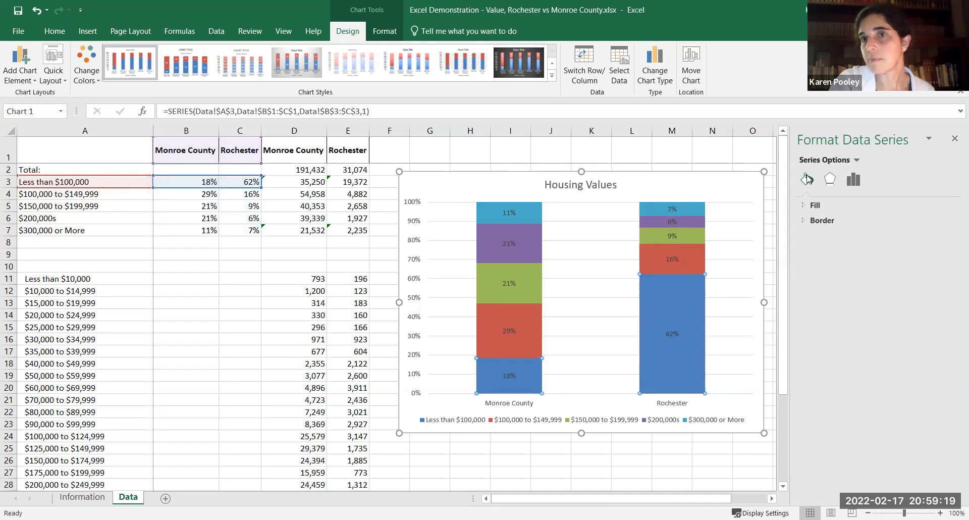
{"action": "left_click", "coordinate": [815, 206]}
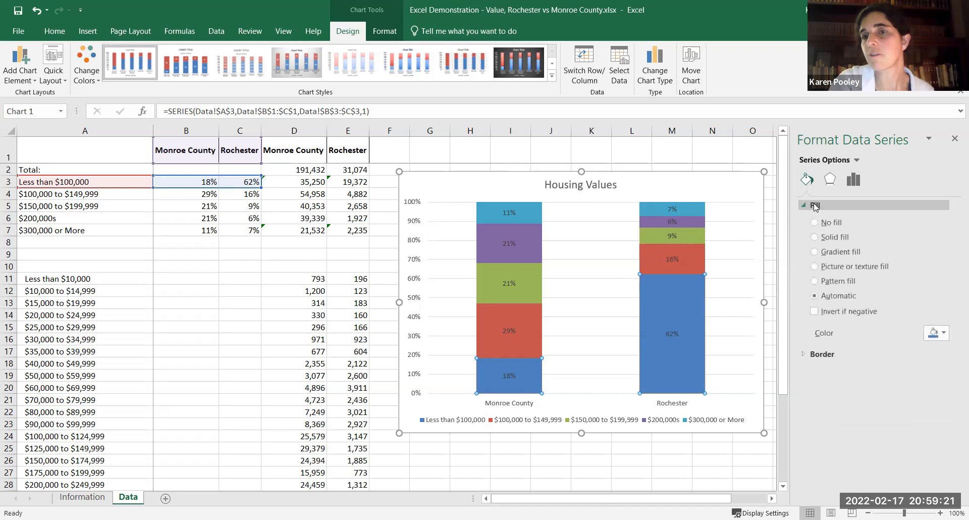
{"action": "left_click", "coordinate": [942, 333]}
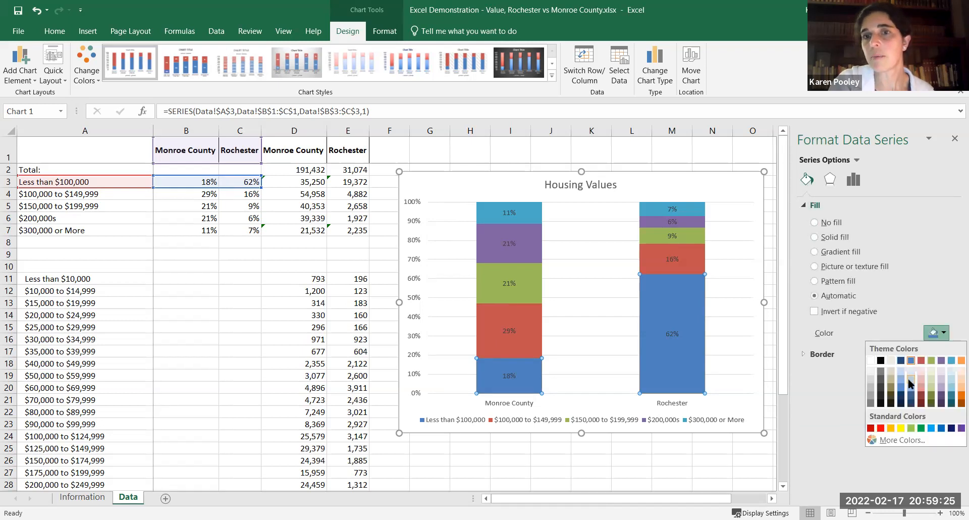
{"action": "left_click", "coordinate": [910, 381]}
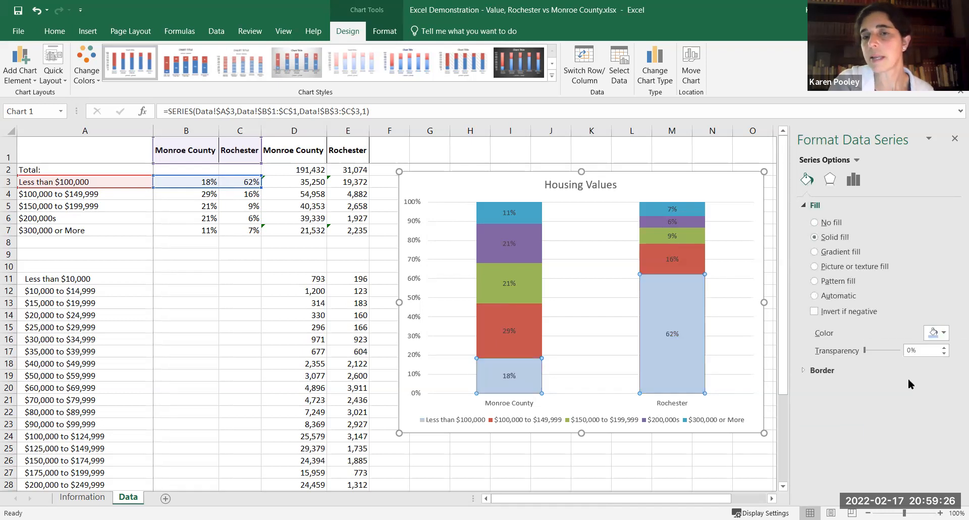
Fill the $100,000 to $149,999 series with a light red theme color.
{"action": "left_click", "coordinate": [696, 265]}
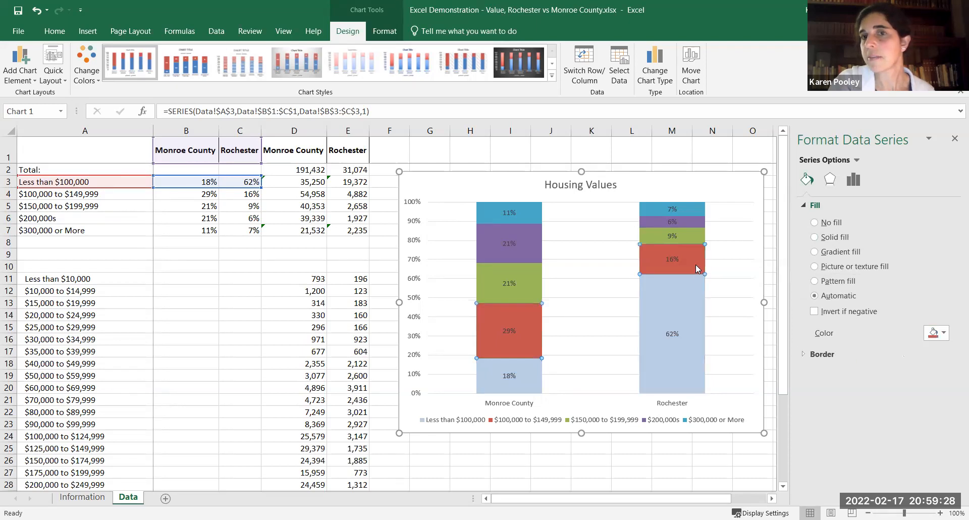
{"action": "left_click", "coordinate": [940, 332]}
{"action": "left_click", "coordinate": [922, 380]}
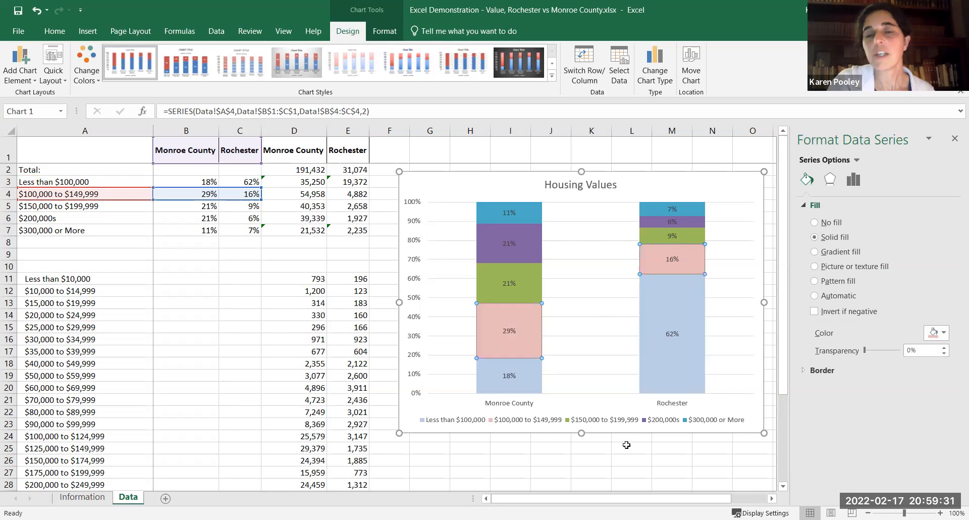
{"action": "left_click", "coordinate": [690, 396]}
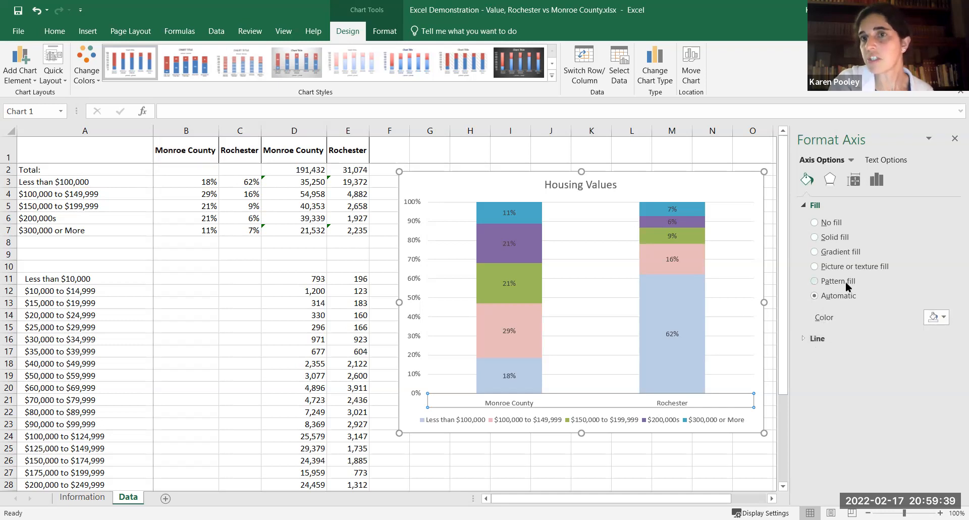
{"action": "left_click", "coordinate": [875, 182]}
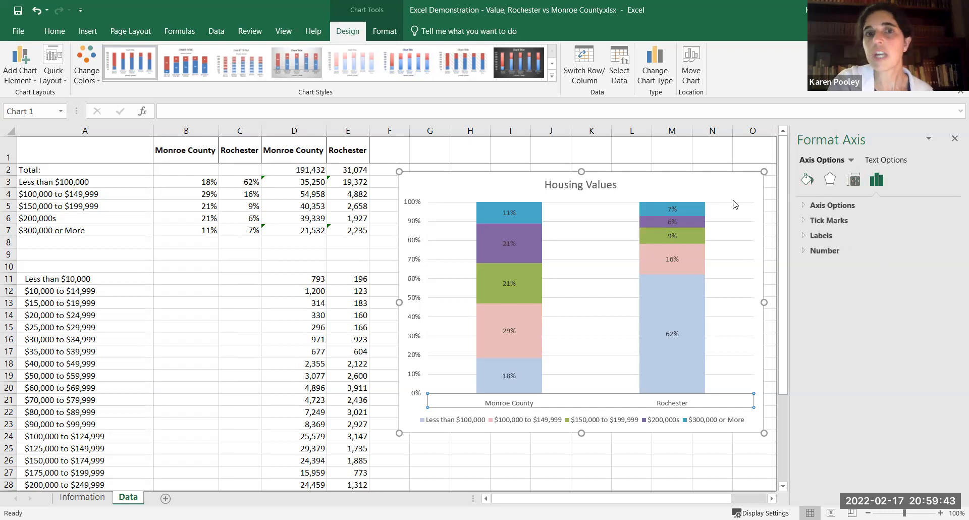
{"action": "left_click", "coordinate": [419, 226]}
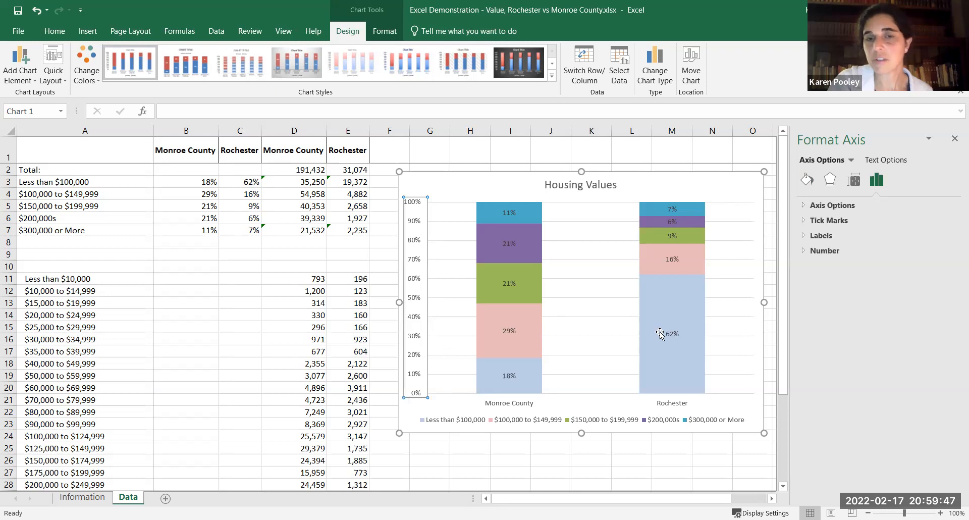
{"action": "left_click", "coordinate": [823, 237]}
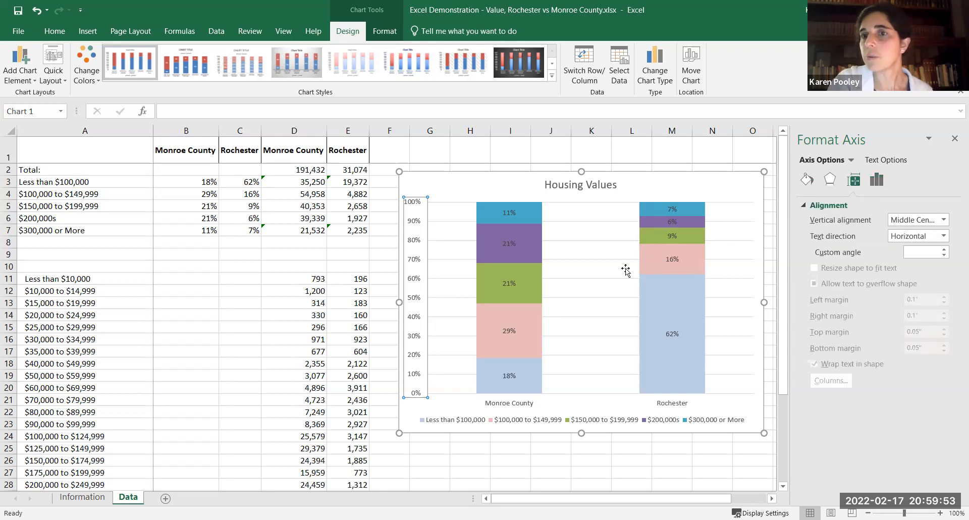
Widen the chart's columns by setting the gap width of the Less than $100,000 series to 50%.
{"action": "left_click", "coordinate": [659, 290]}
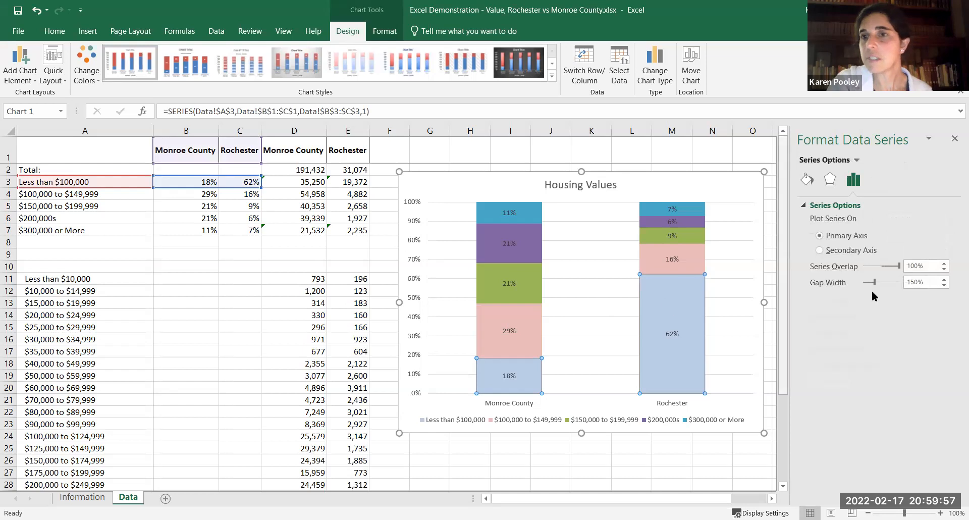
{"action": "left_click", "coordinate": [911, 281]}
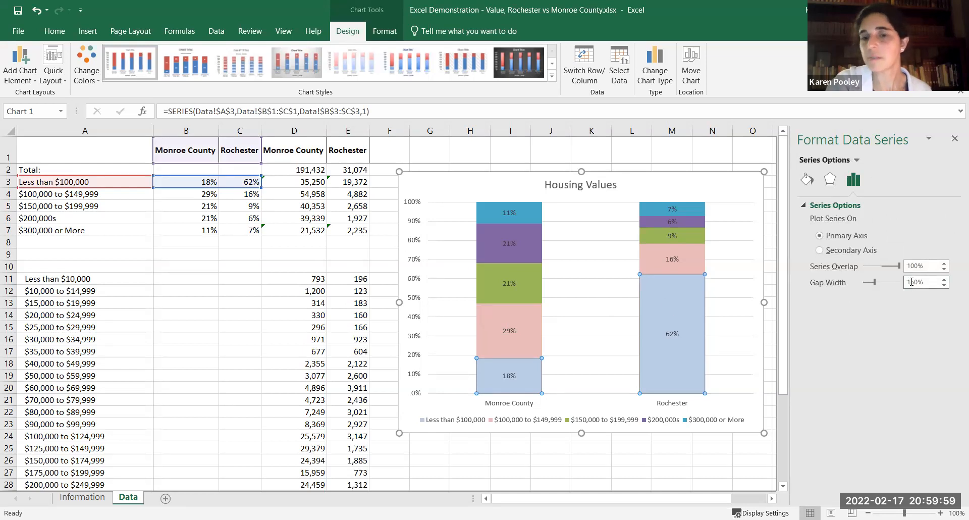
{"action": "key", "text": "BackSpace"}
{"action": "key", "text": "Return"}
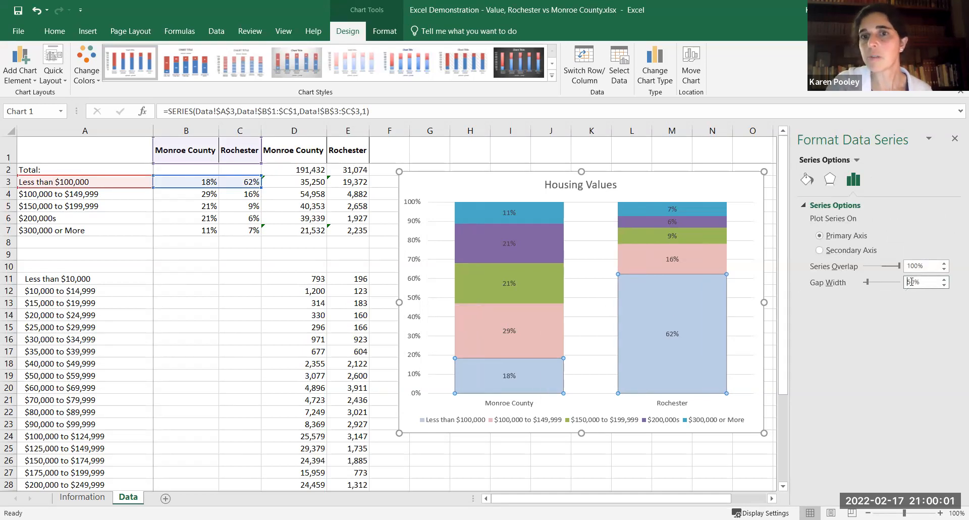